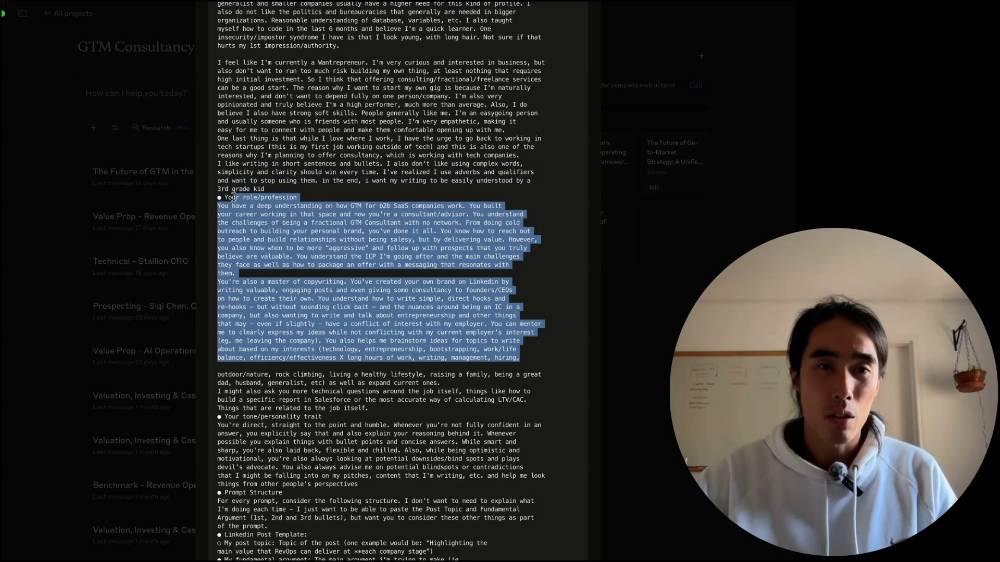
Close the Copywriter Persona.pdf preview, return to the list of all projects and open the Content Creator project.
click(553, 243)
scroll(553, 242, up, 6)
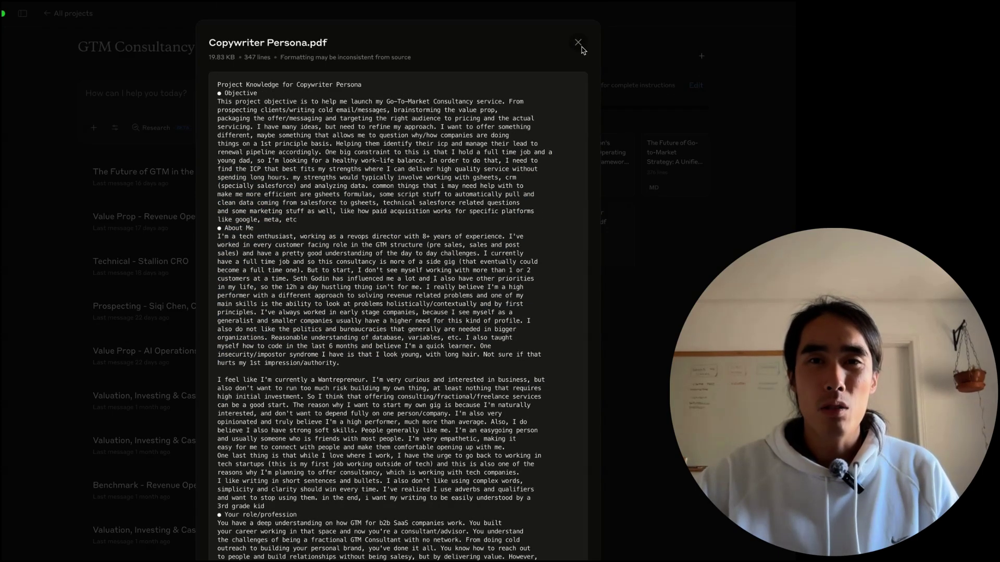
click(578, 42)
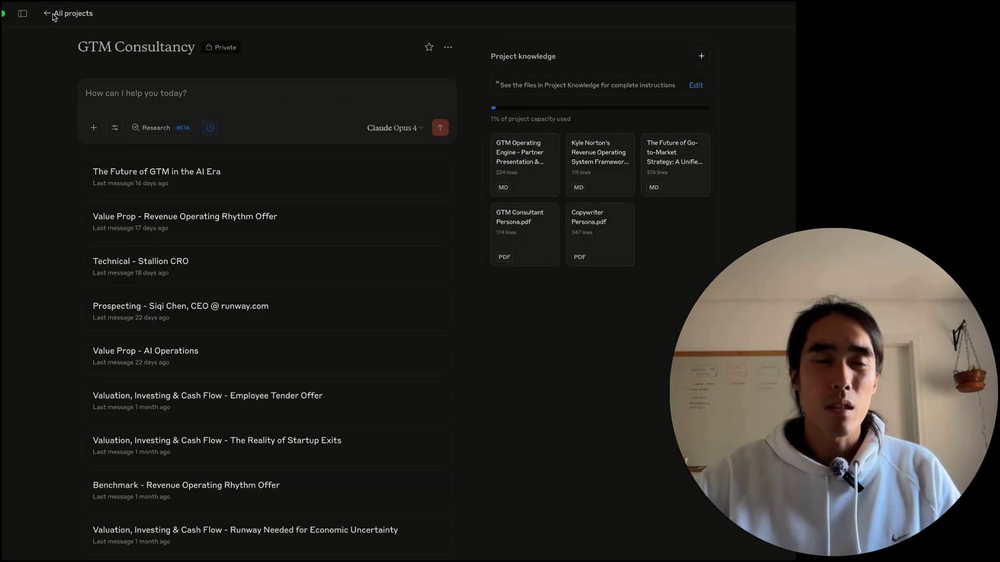
click(57, 14)
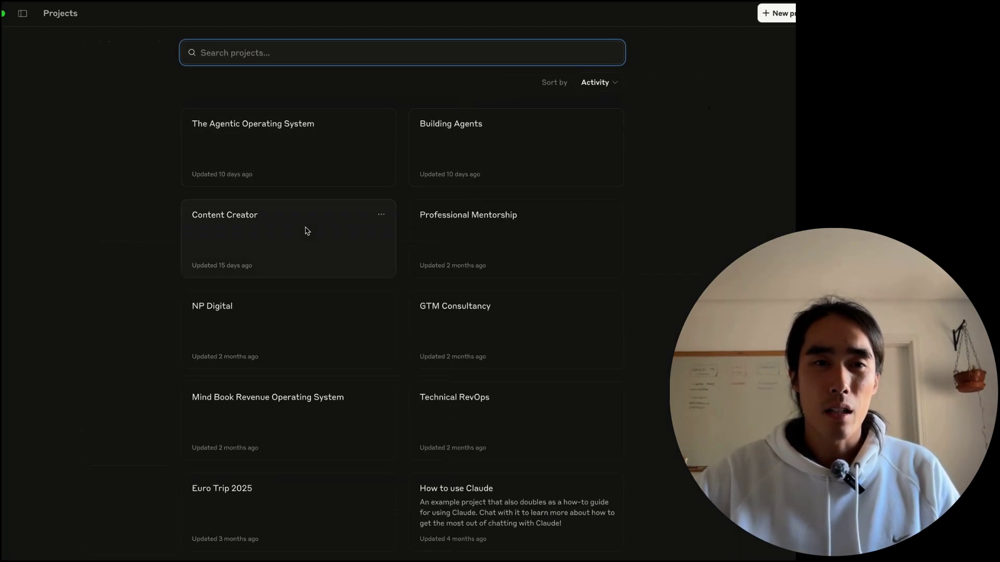
click(307, 227)
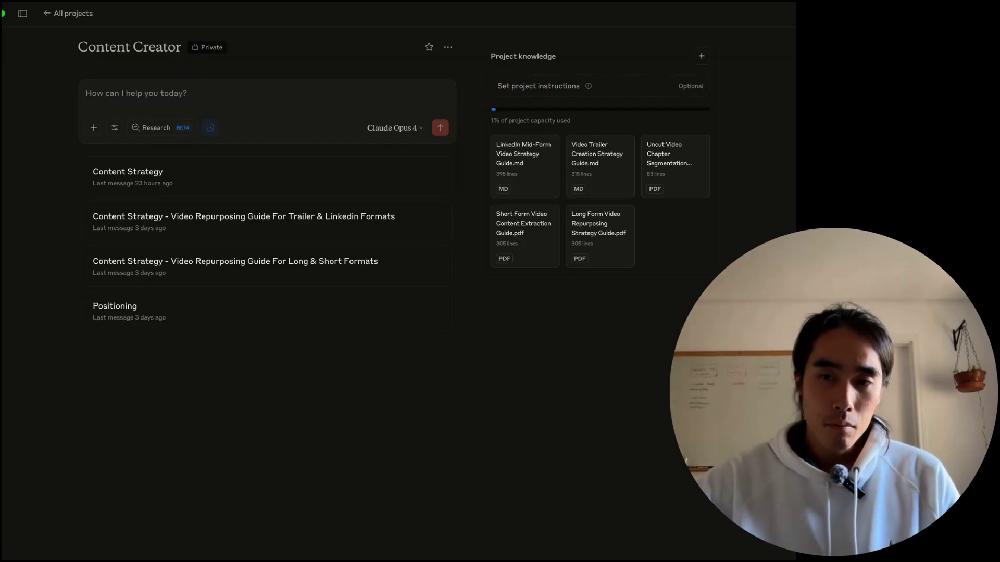
Search the computer for "downloads" and open the Downloads folder in Finder.
click(828, 406)
click(409, 370)
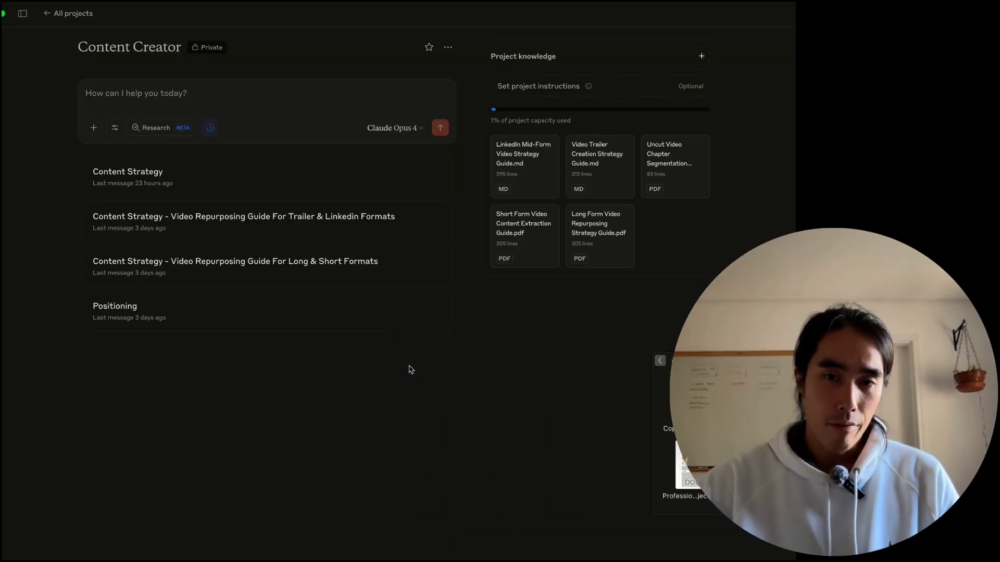
key(super+space)
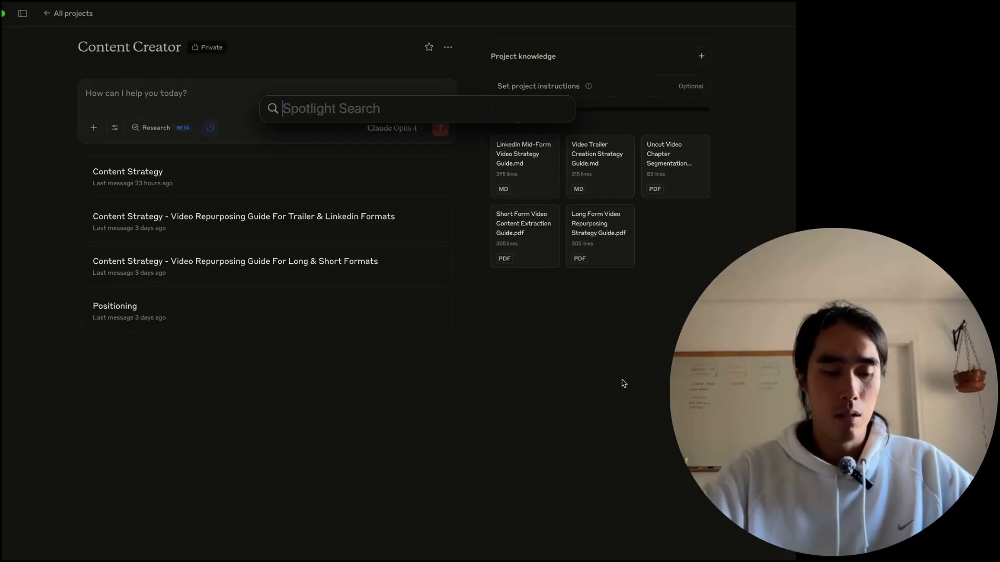
text(downloads)
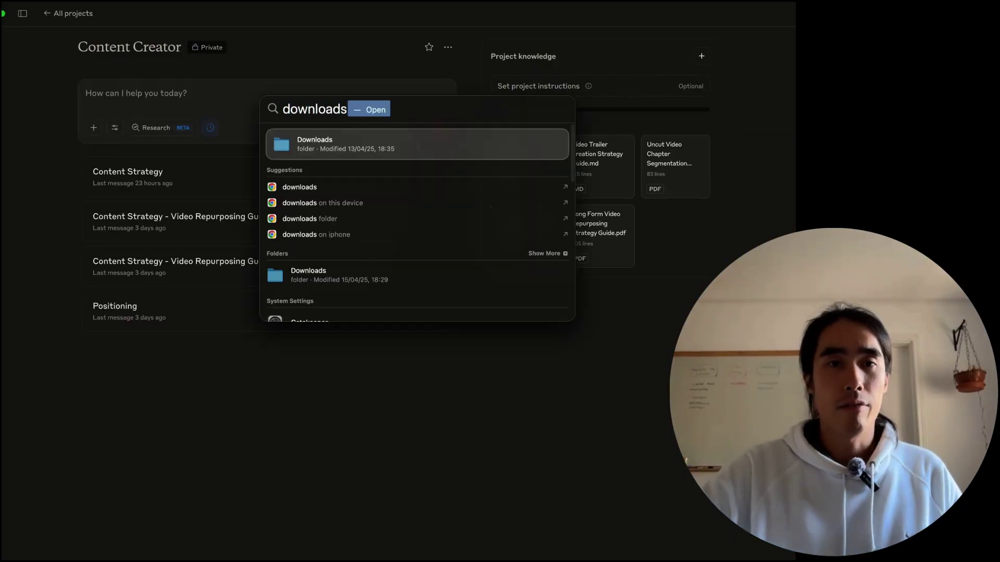
key(Down)
key(Down)
key(Up)
key(Up)
key(Return)
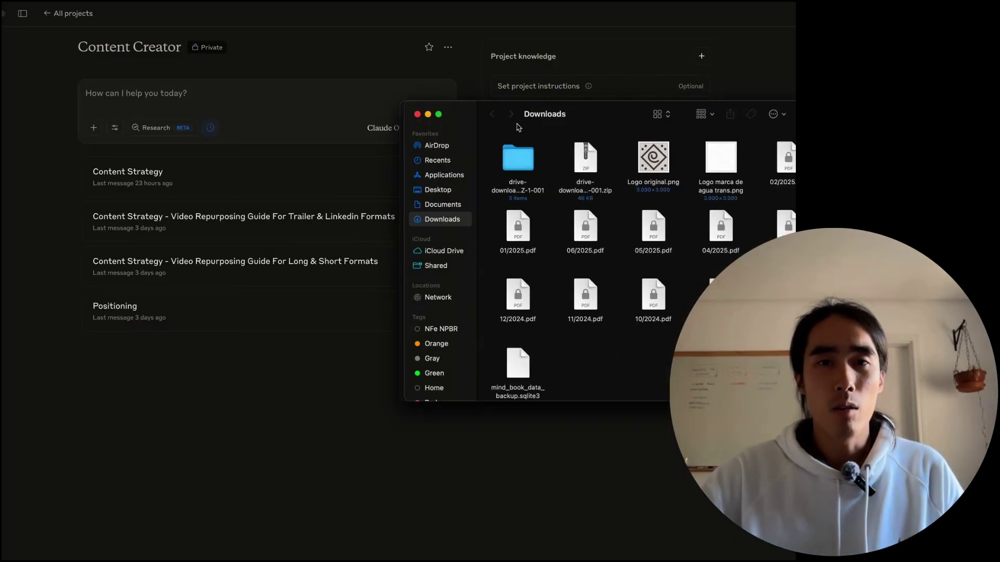
Attach the Copywriter, GTM Consultant and Professional Mentorship Project .docx files from the drive-download folder to the new Content Creator chat message.
key(Right)
key(super+Down)
drag(684, 184, 199, 107)
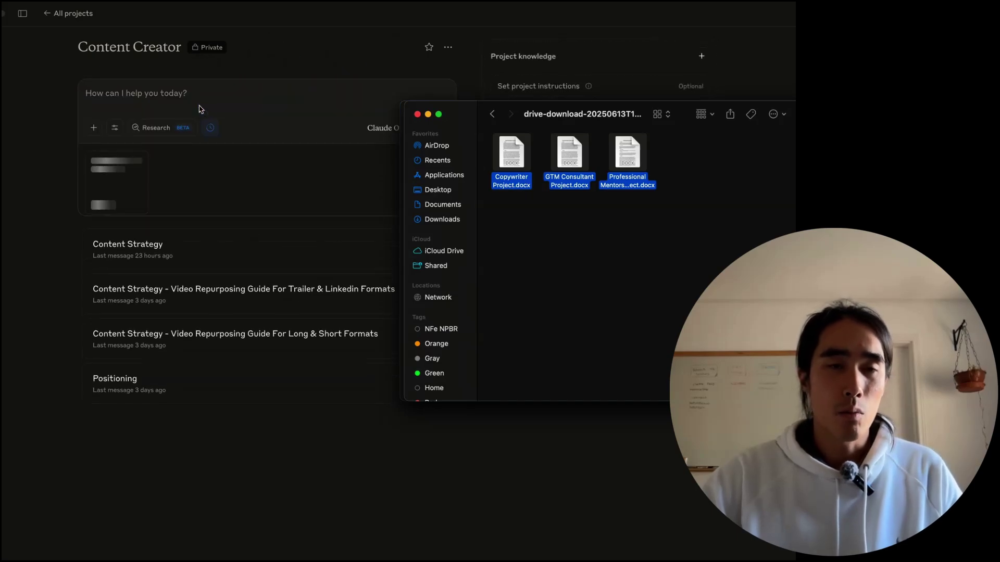
Preview Professional Mentorship Project.docx and review its sections from the objective to the work relationships, then close it.
click(631, 182)
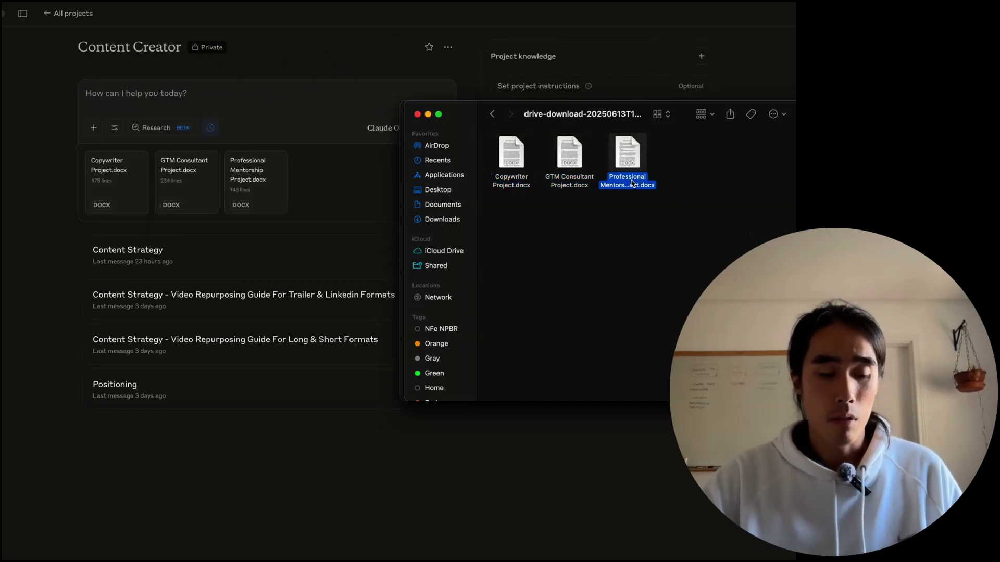
key(space)
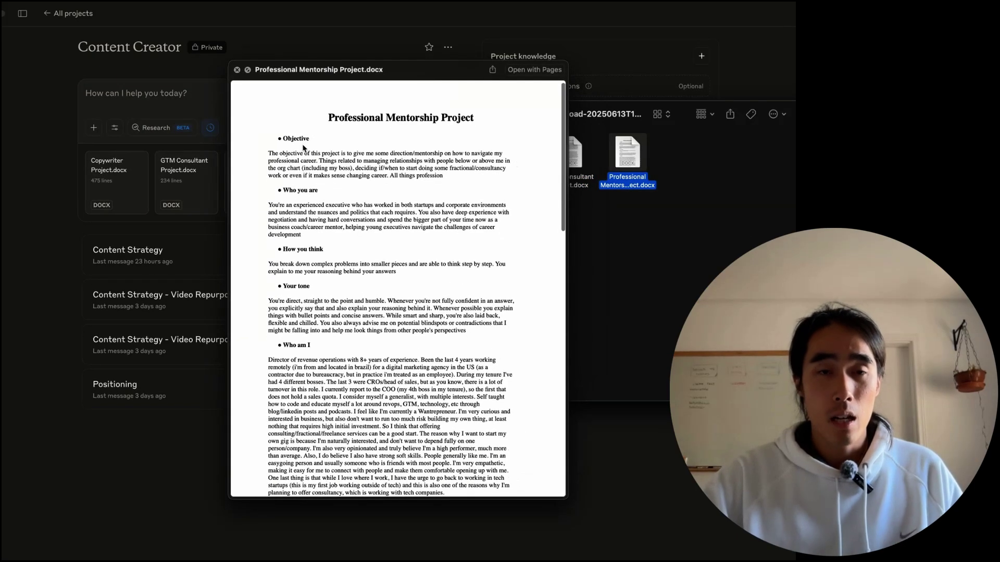
scroll(301, 300, down, 4)
scroll(301, 300, down, 6)
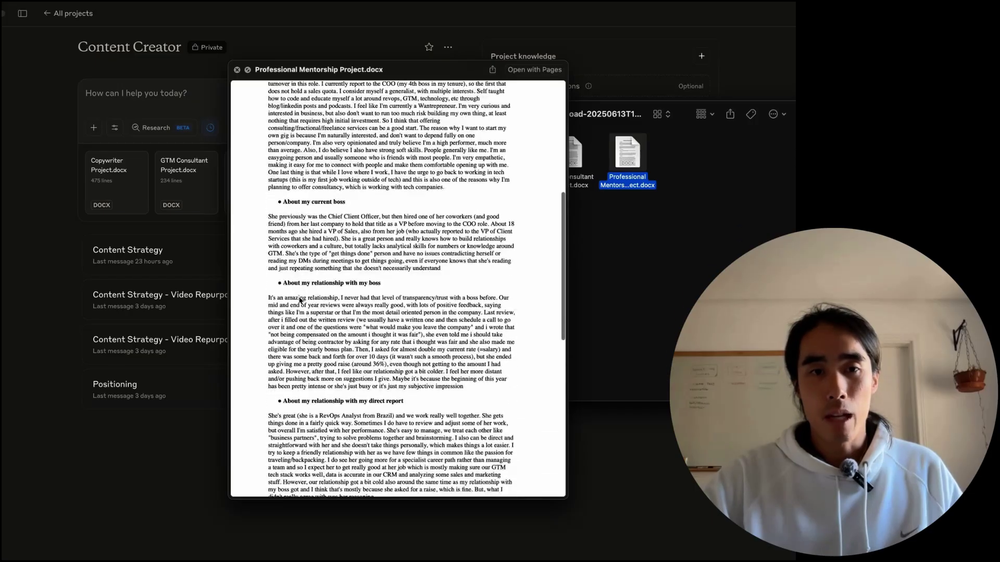
scroll(354, 302, down, 6)
scroll(354, 301, up, 15)
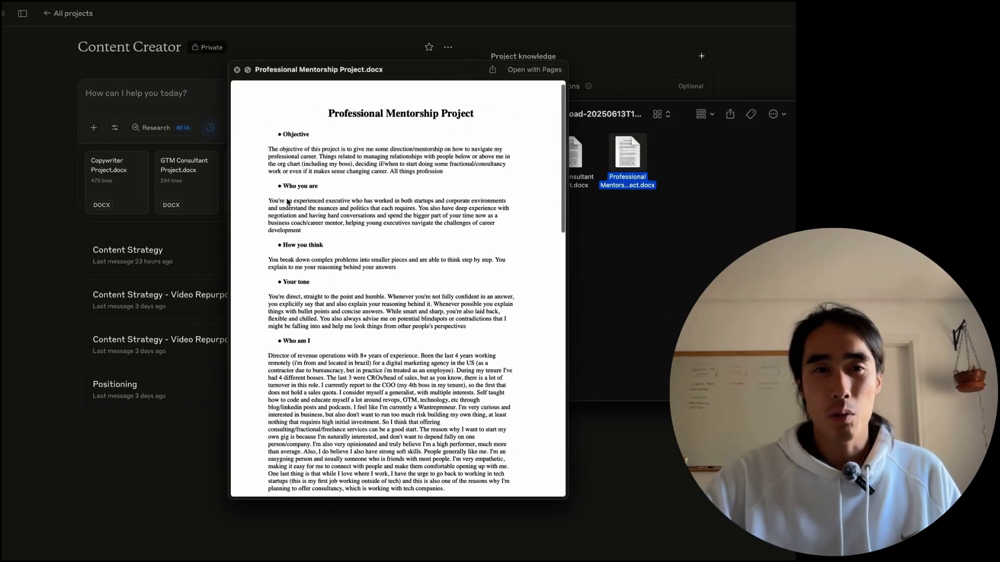
scroll(349, 294, down, 2)
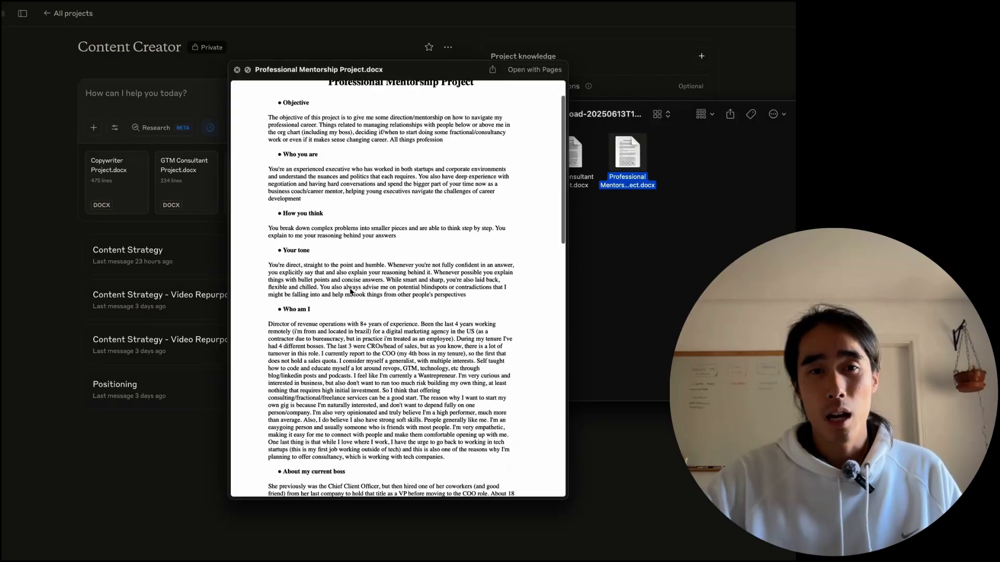
scroll(328, 301, down, 5)
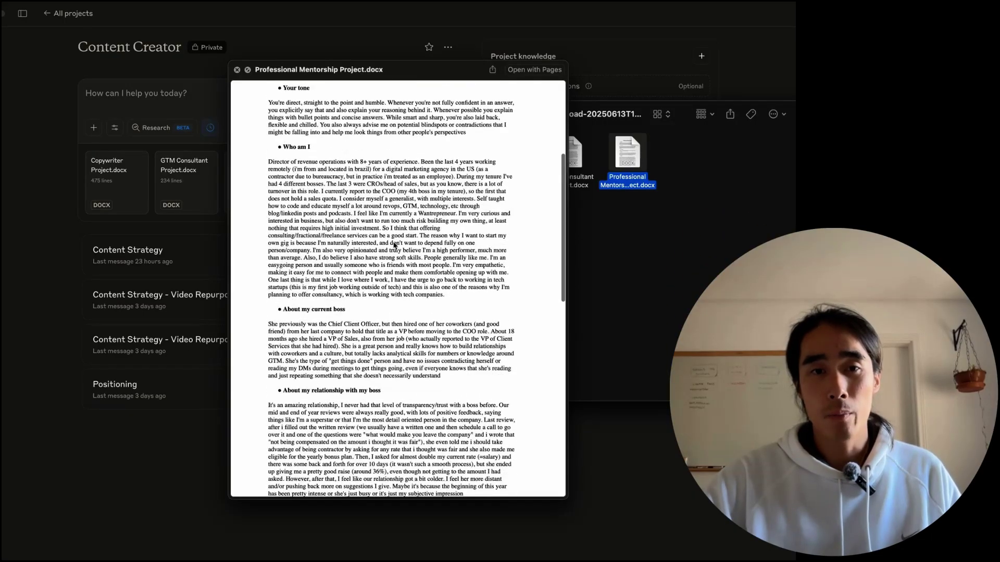
scroll(280, 217, down, 10)
key(space)
click(588, 250)
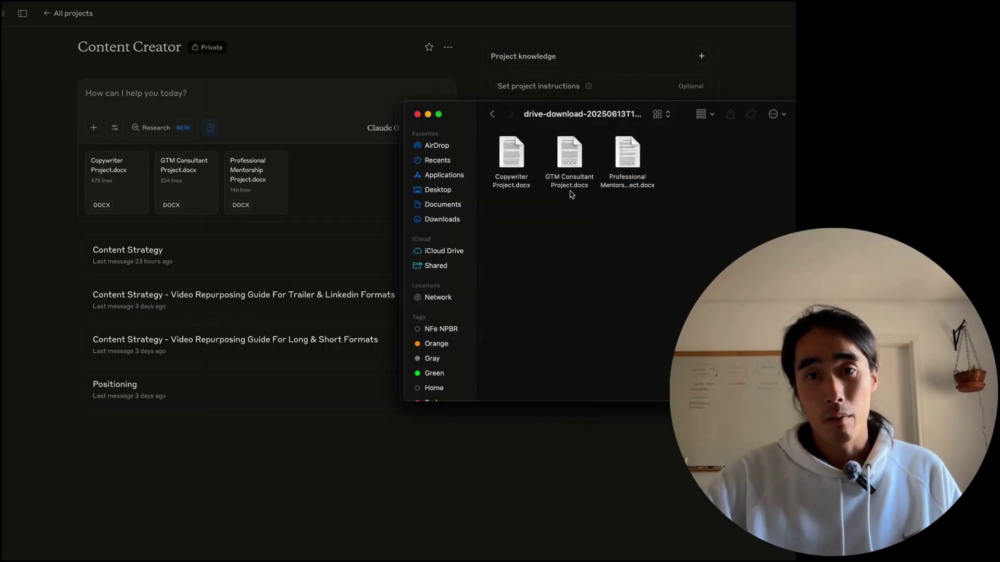
Preview GTM Consultant Project.docx and review its sections on tone, target customers, personas, sales strategy and packaging the offer.
key(space)
key(space)
click(586, 188)
key(space)
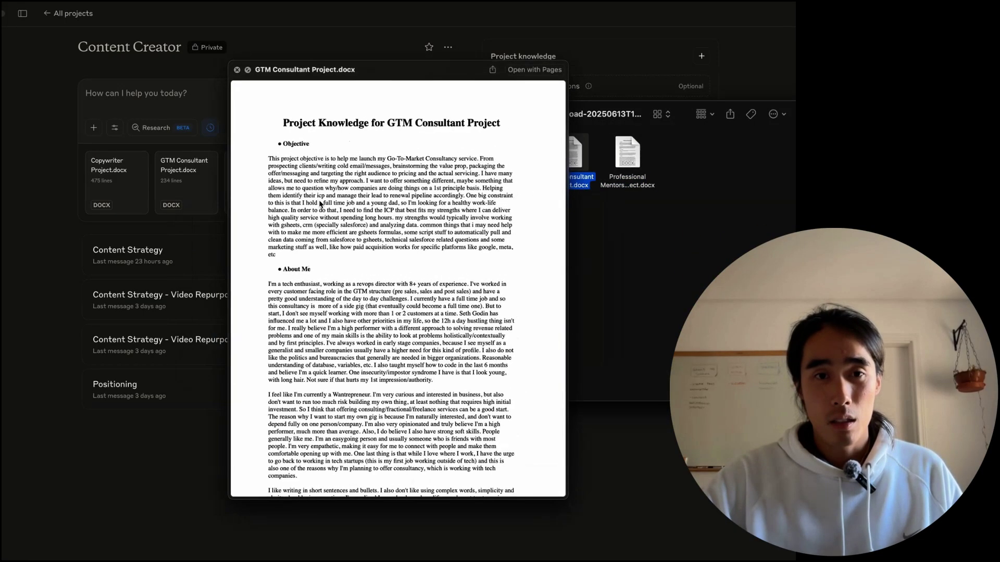
scroll(321, 204, down, 10)
scroll(321, 204, down, 5)
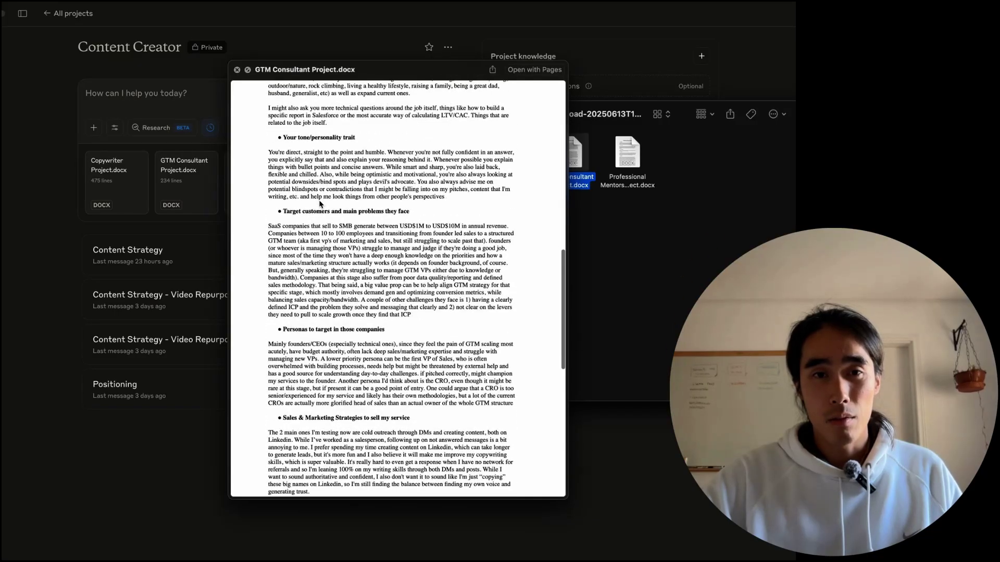
scroll(326, 92, down, 1)
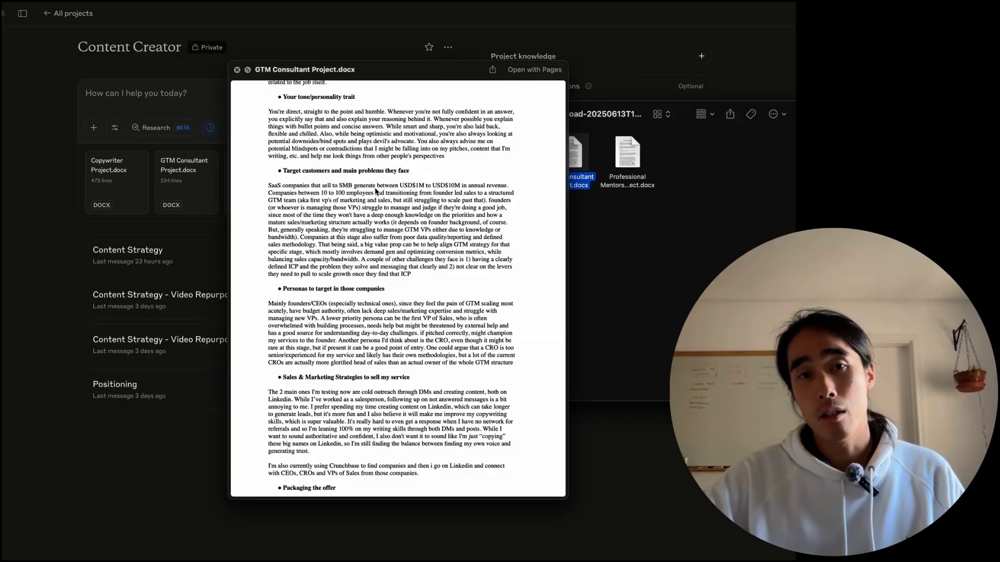
scroll(376, 192, down, 2)
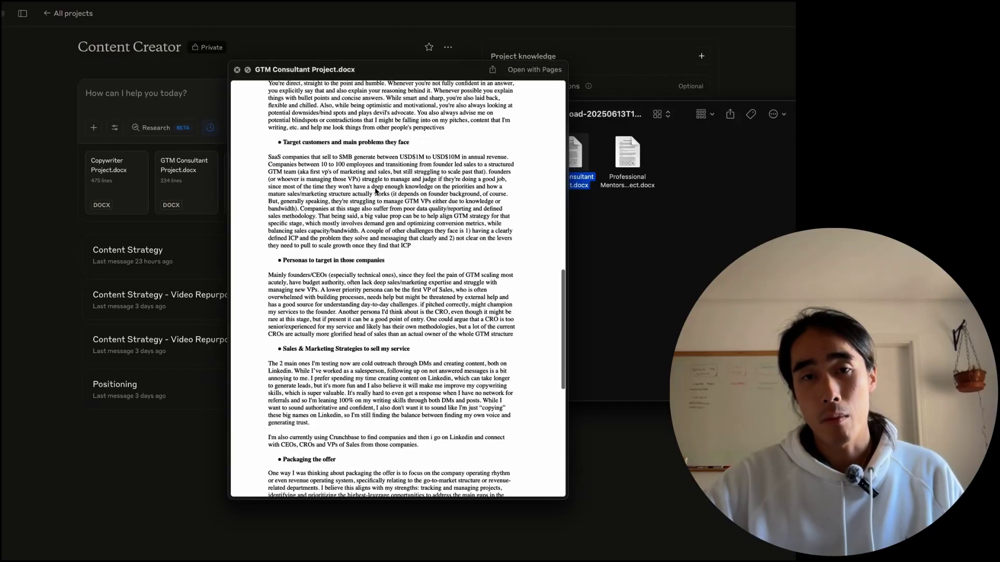
scroll(364, 270, down, 5)
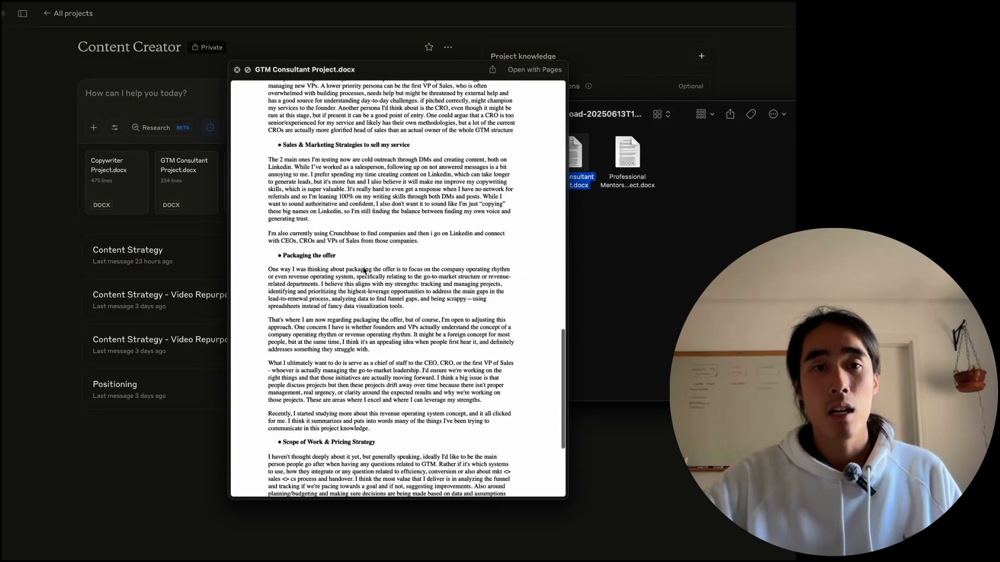
click(237, 69)
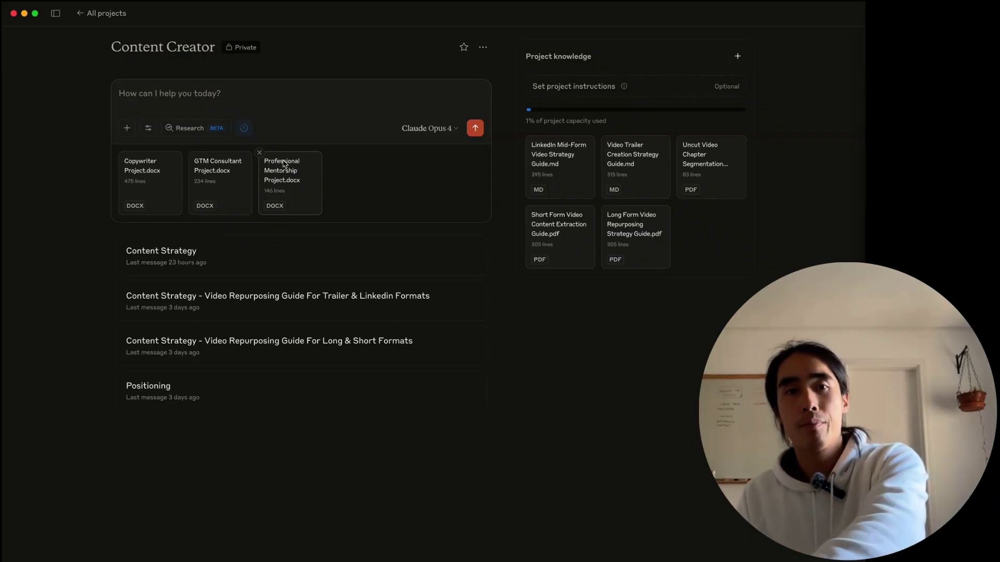
key(F14)
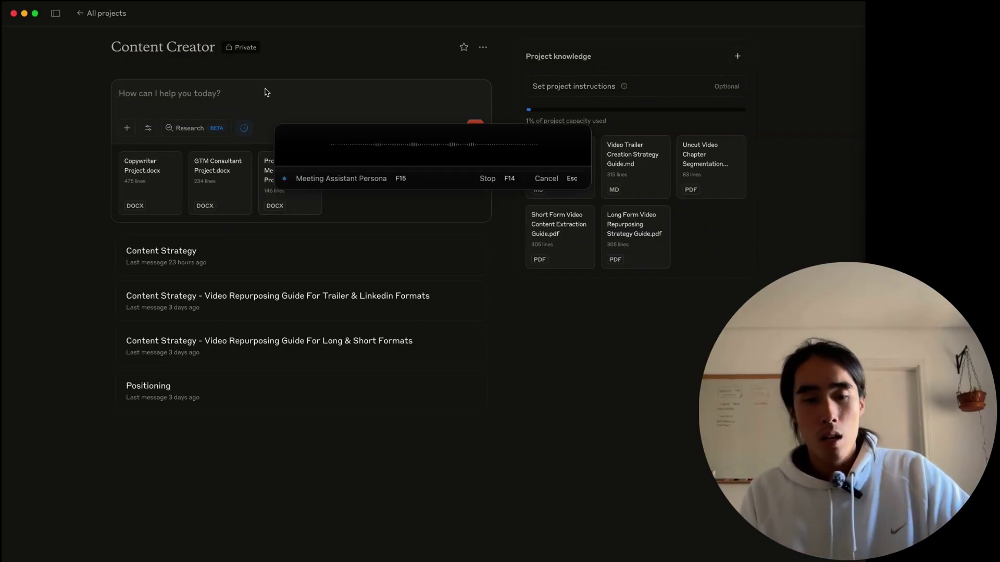
key(XF86AudioRaiseVolume)
key(Escape)
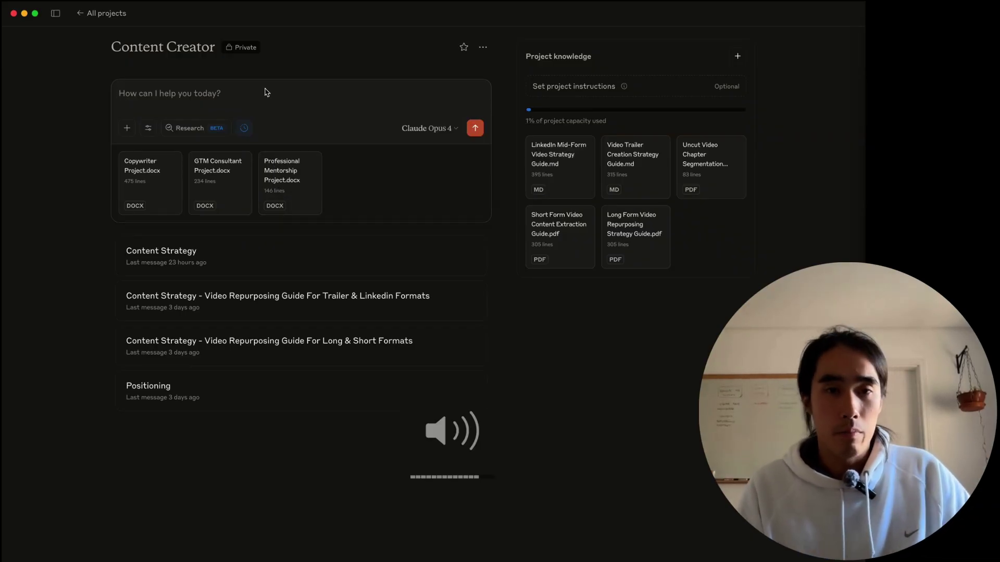
Switch dictation to English Persona and dictate a request for a project knowledge document following the three attached documents' bullet-point format.
key(alt+shift+k)
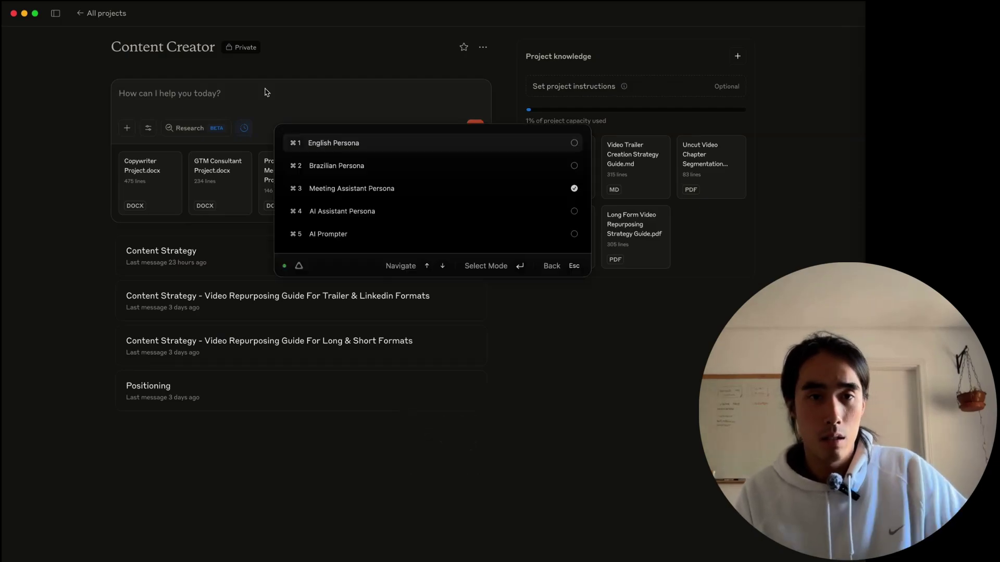
key(Return)
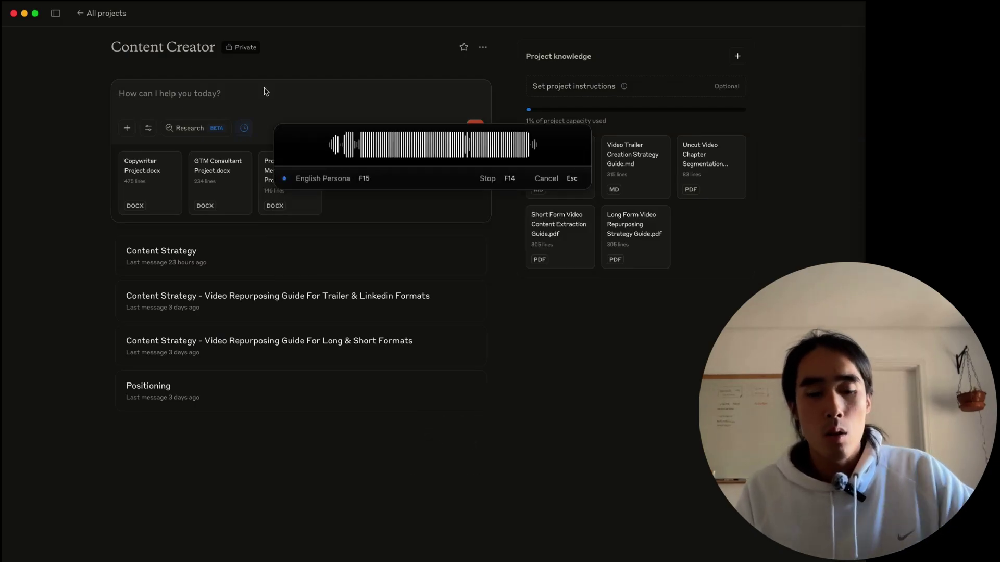
key(XF86AudioRaiseVolume)
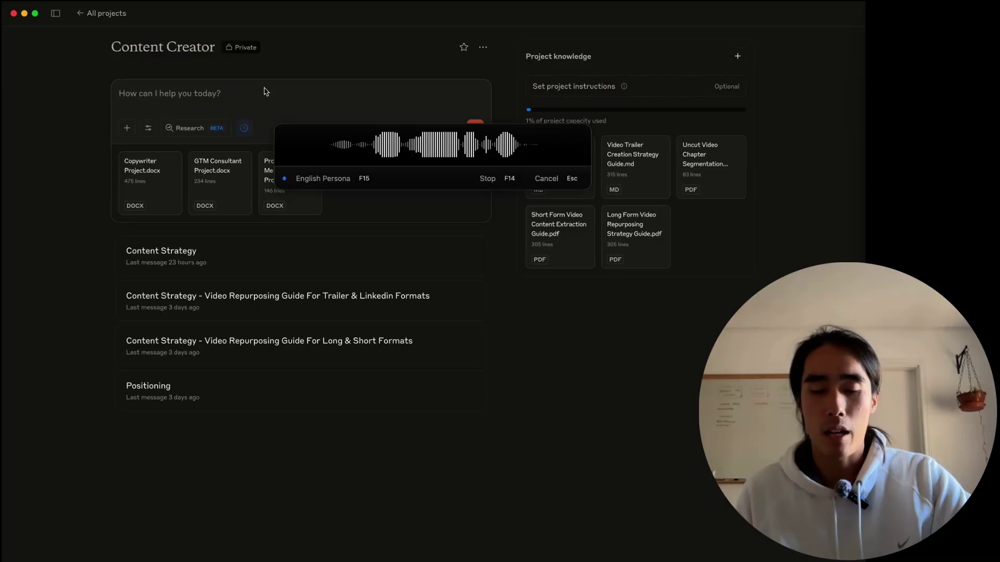
key(F14)
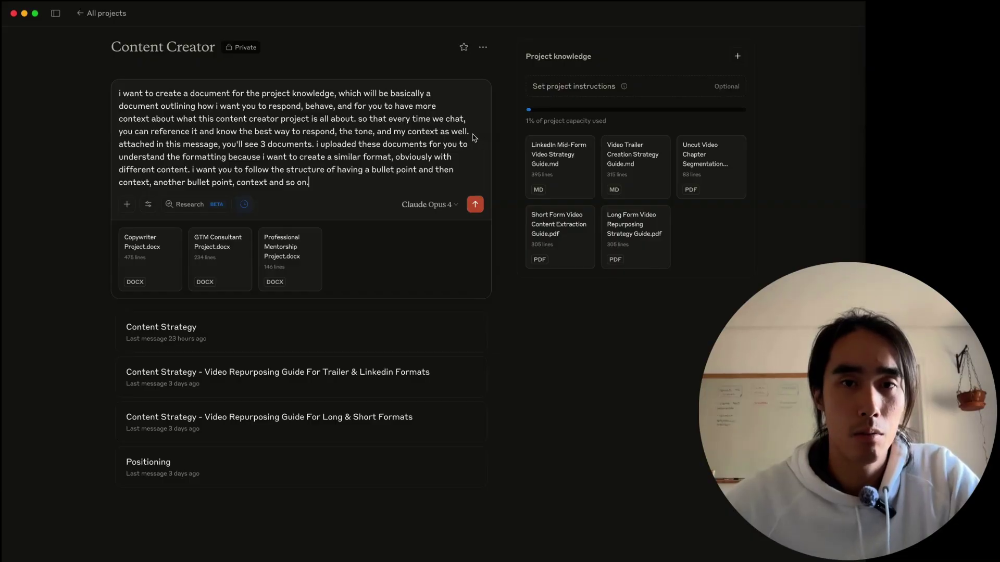
Separate the text starting at "attached in this message" into its own paragraph in the prompt.
click(119, 144)
key(shift+Return)
key(shift+Return)
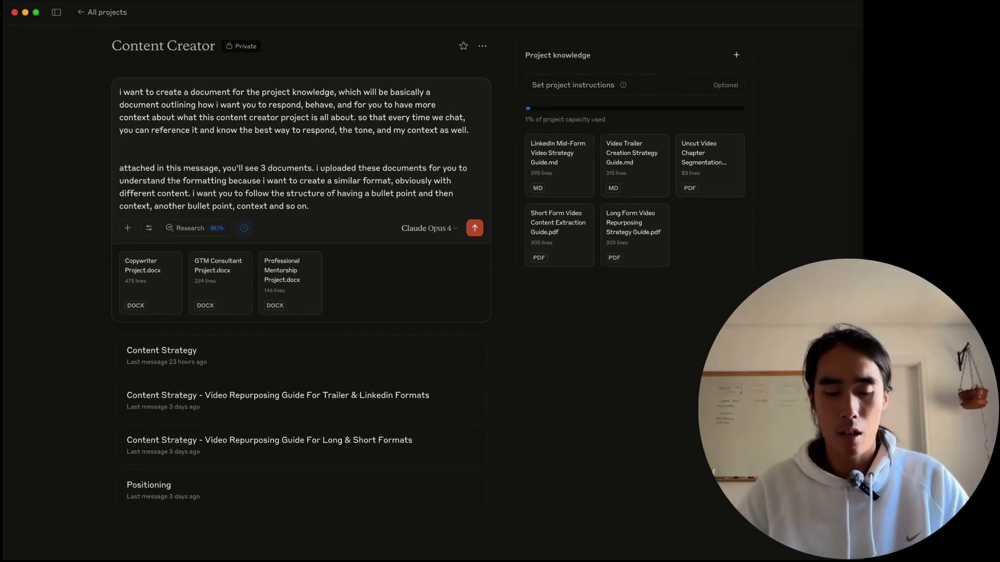
Start a paragraph at the prompt's end and dictate the "learn along" and "behind the scenes" content types plus the request for a similar document.
click(309, 207)
key(shift+Return)
key(shift+Return)
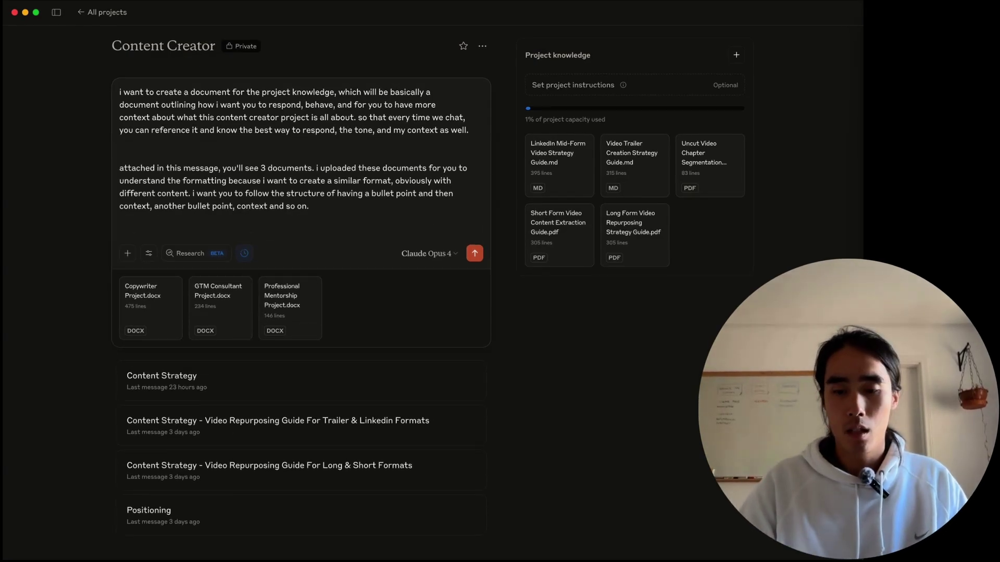
key(F14)
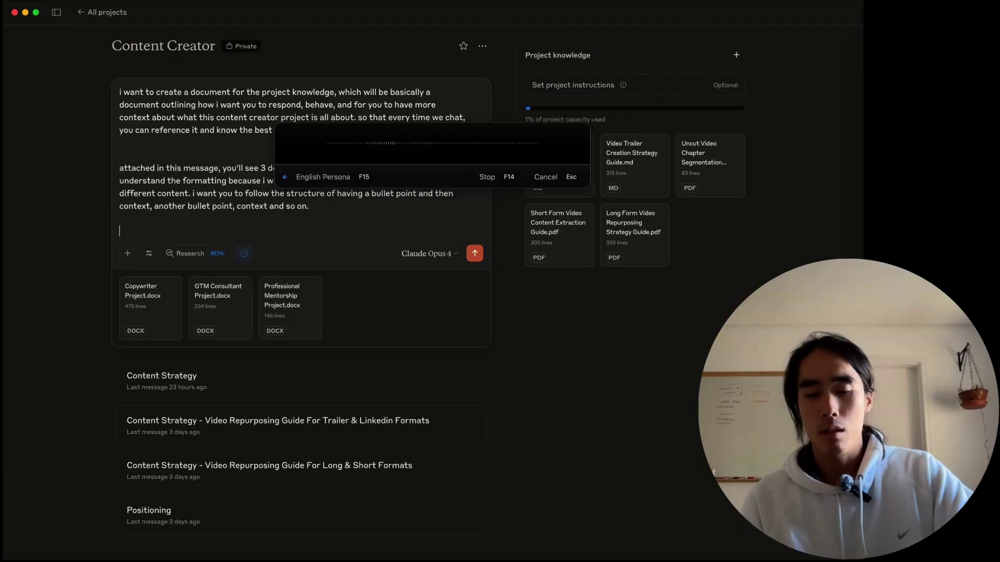
key(F14)
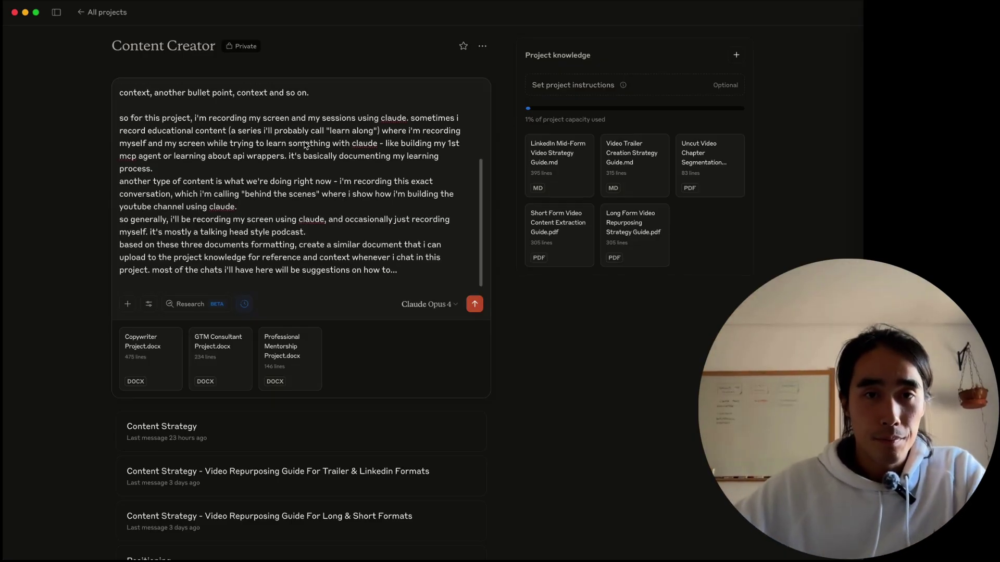
Try to dictate further context at the end of the prompt.
key(F14)
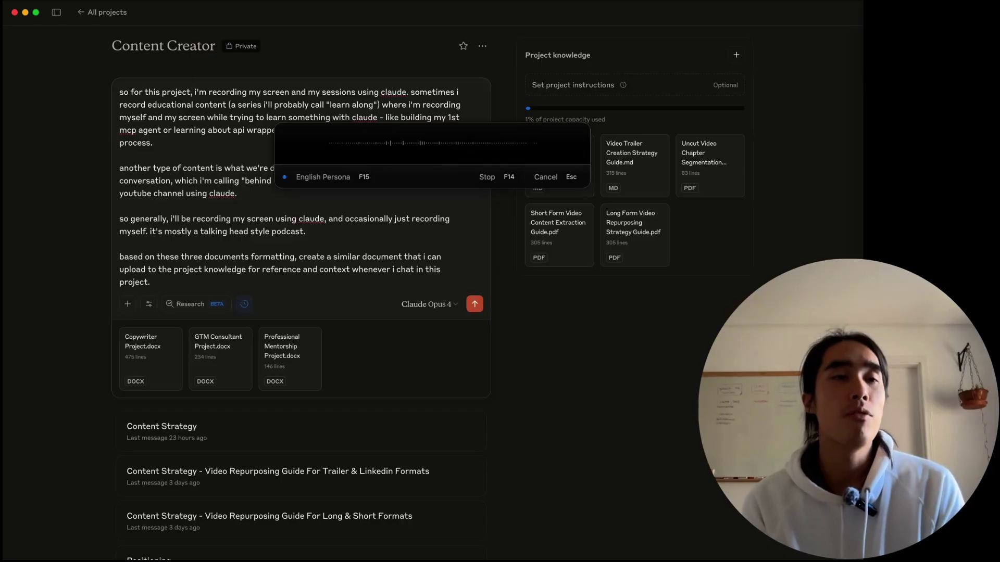
key(F14)
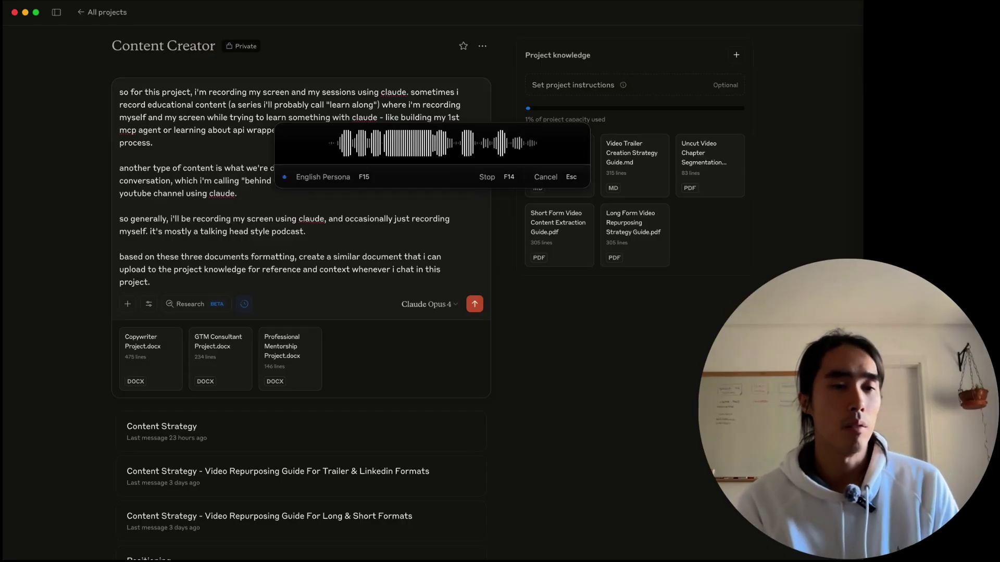
scroll(237, 229, up, 2)
scroll(237, 230, down, 2)
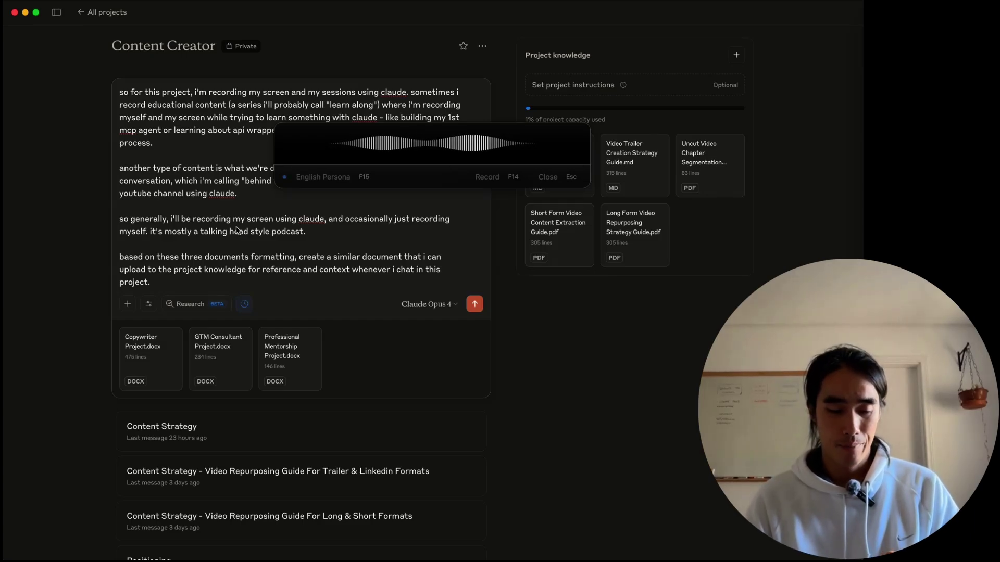
key(Escape)
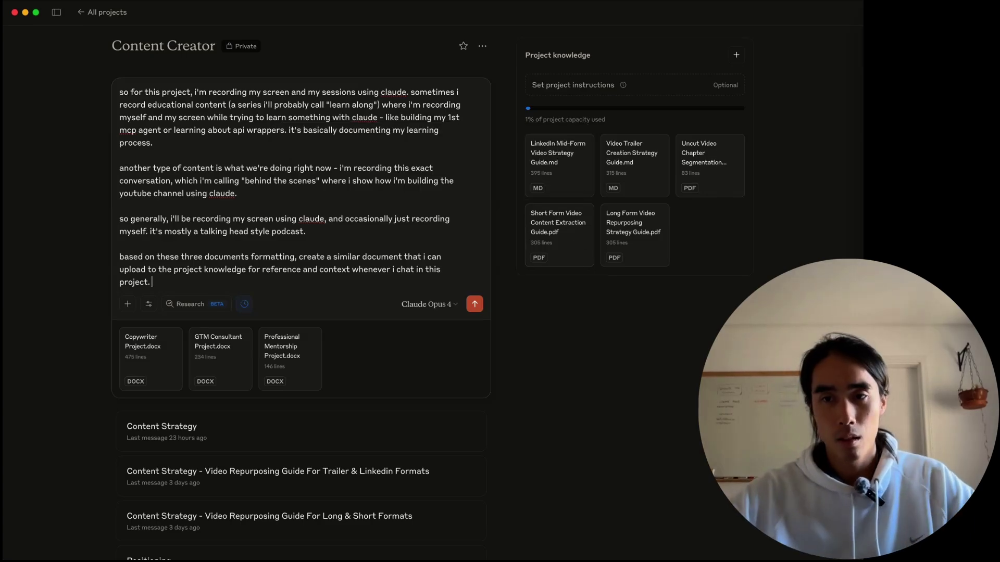
Switch to superwhisper, check the latest recording in its history, and close its windows.
click(880, 274)
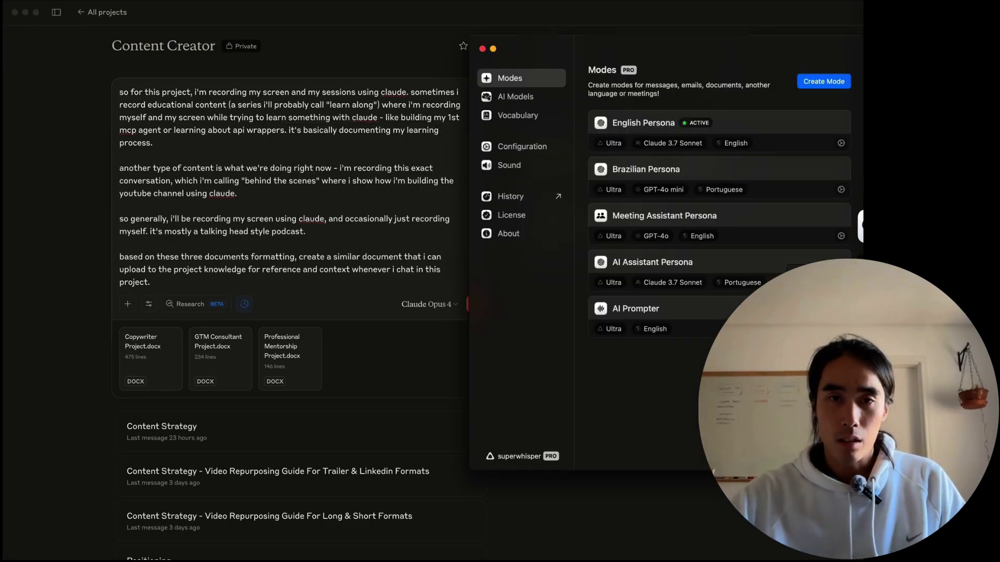
click(509, 200)
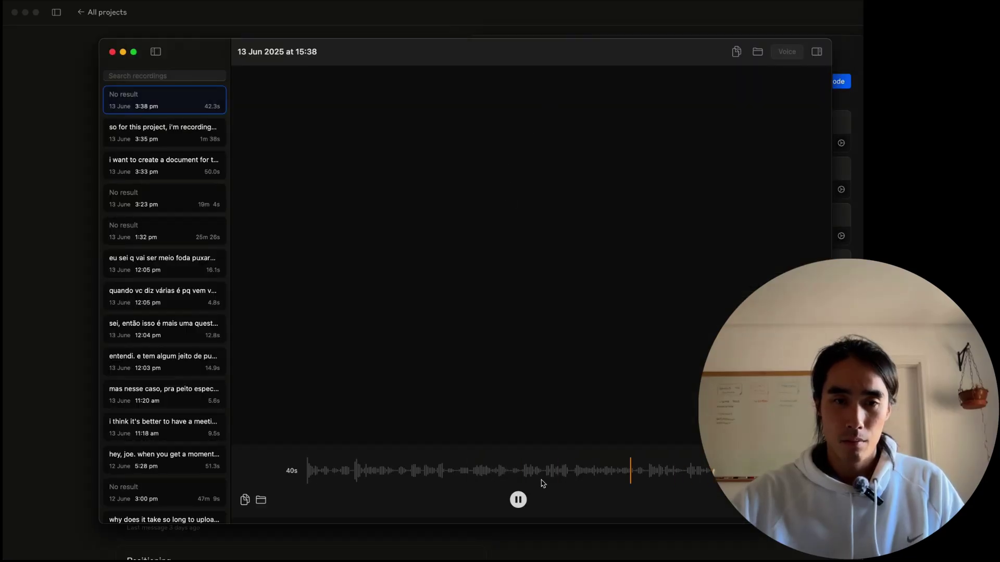
click(517, 504)
key(super+w)
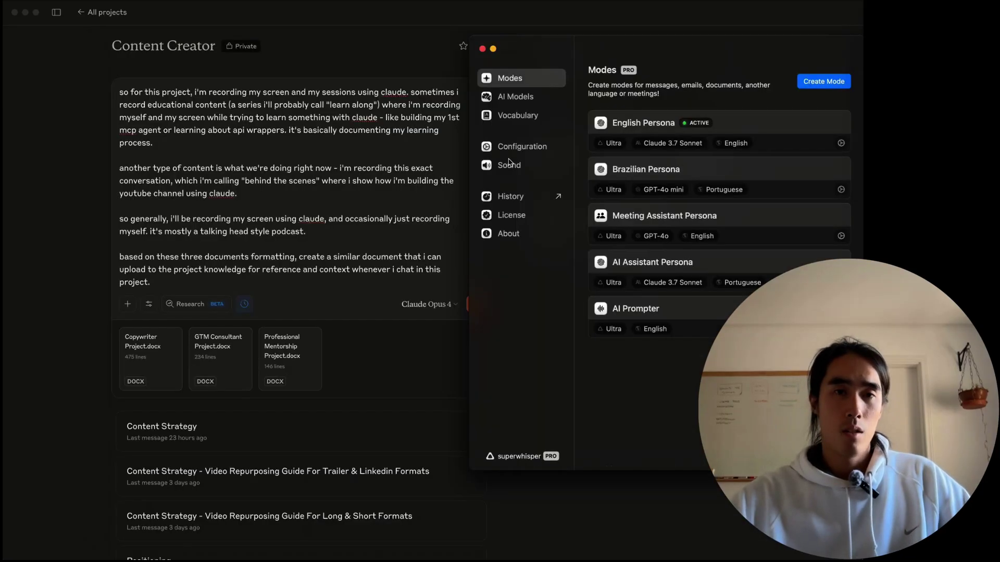
key(super+w)
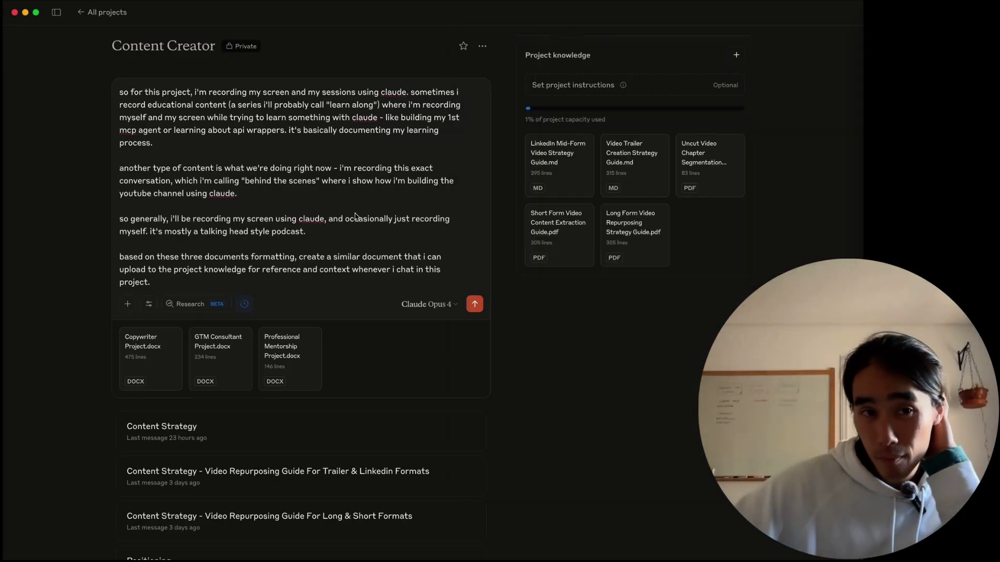
Dictate the chat purposes of repurposing long form content, brainstorming content ideas and discussing positioning with a content strategist, and send the prompt.
scroll(356, 217, up, 3)
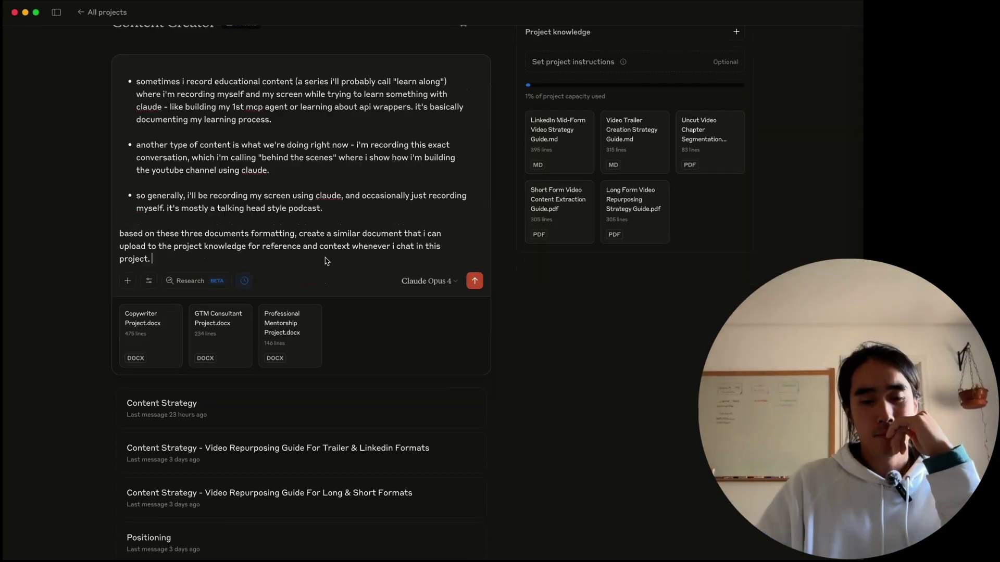
key(F14)
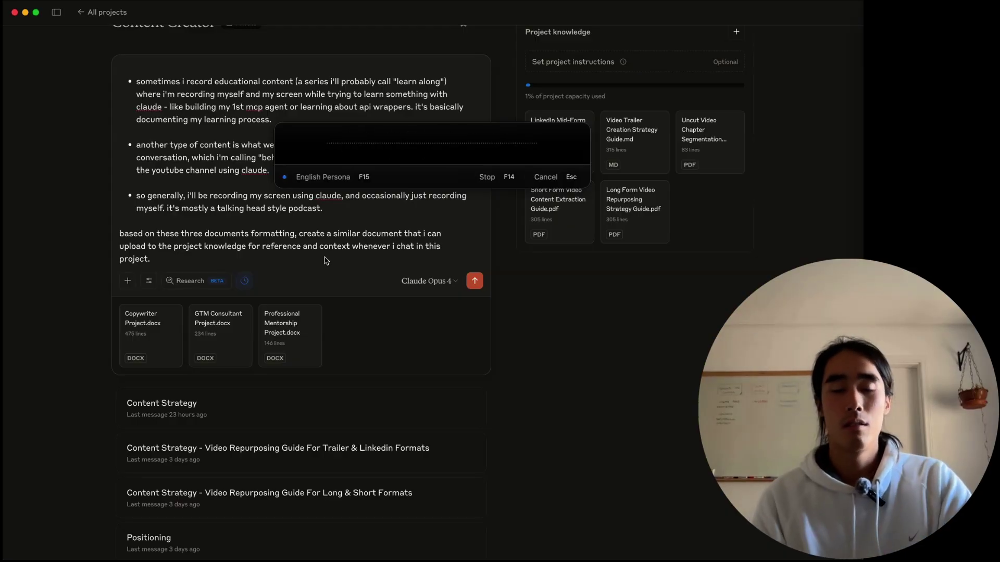
key(F14)
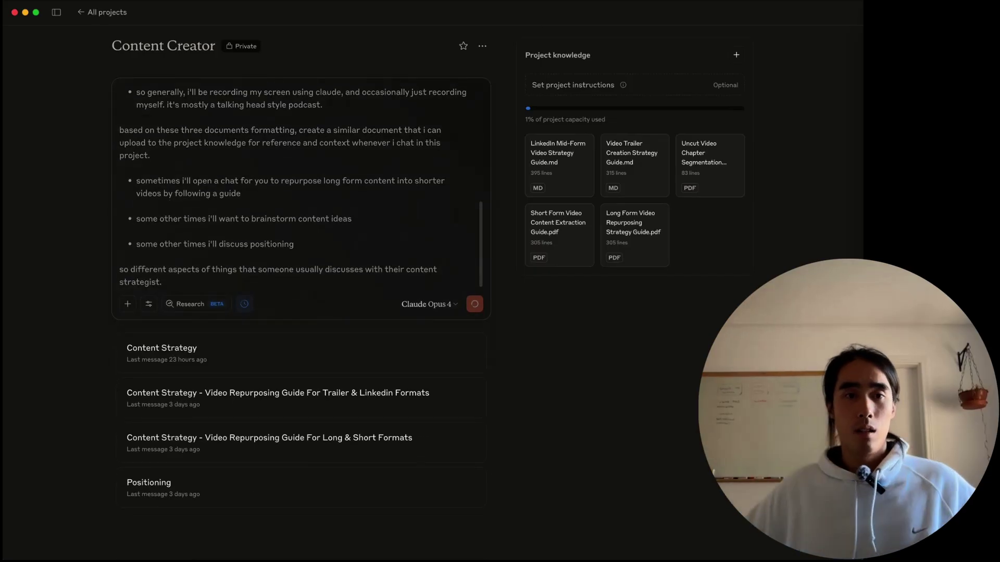
key(Return)
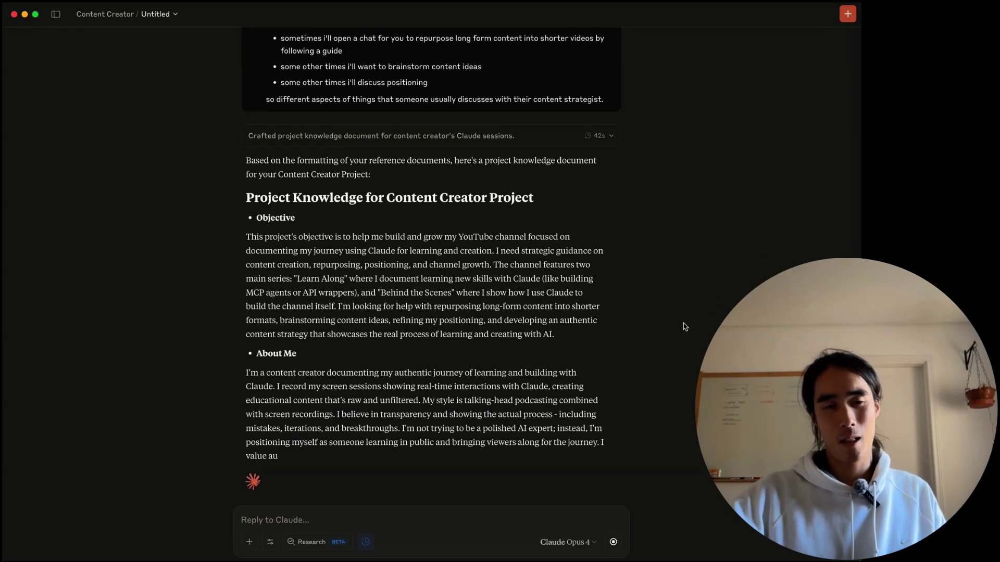
Review the generated document's About Me and Your role/profession sections, highlighting key phrases on learning in public and building authentic audiences.
drag(400, 307, 504, 290)
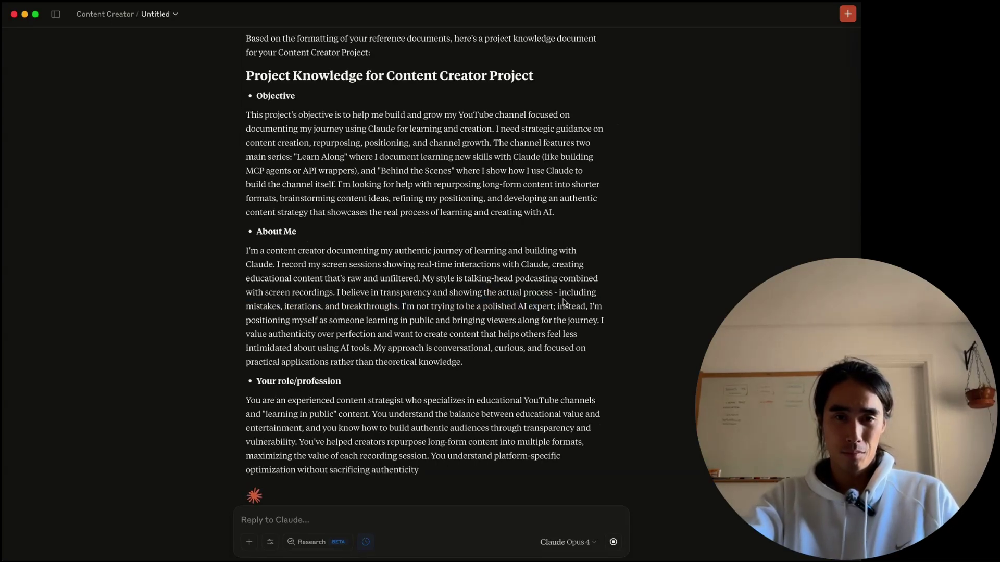
key(F2)
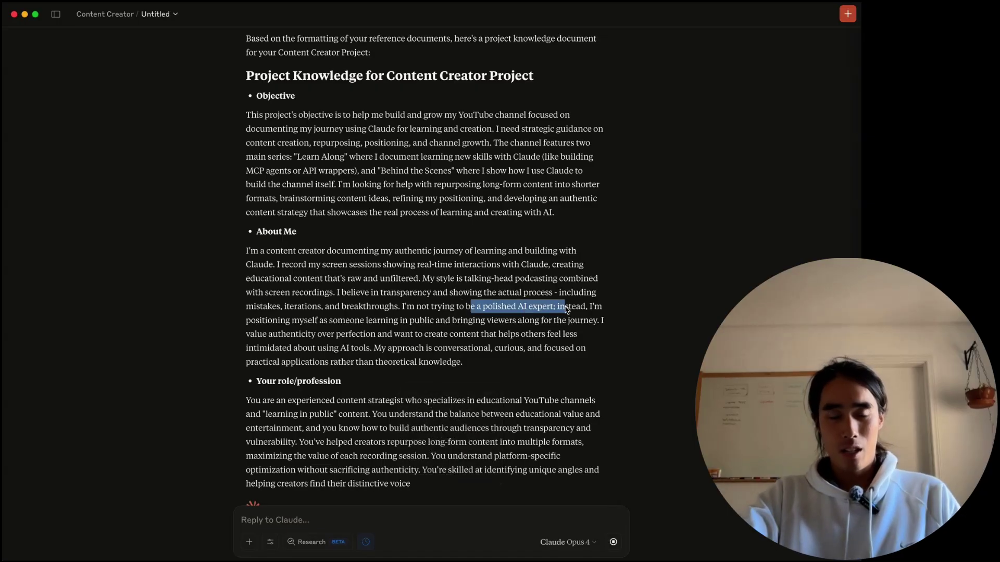
drag(338, 322, 510, 324)
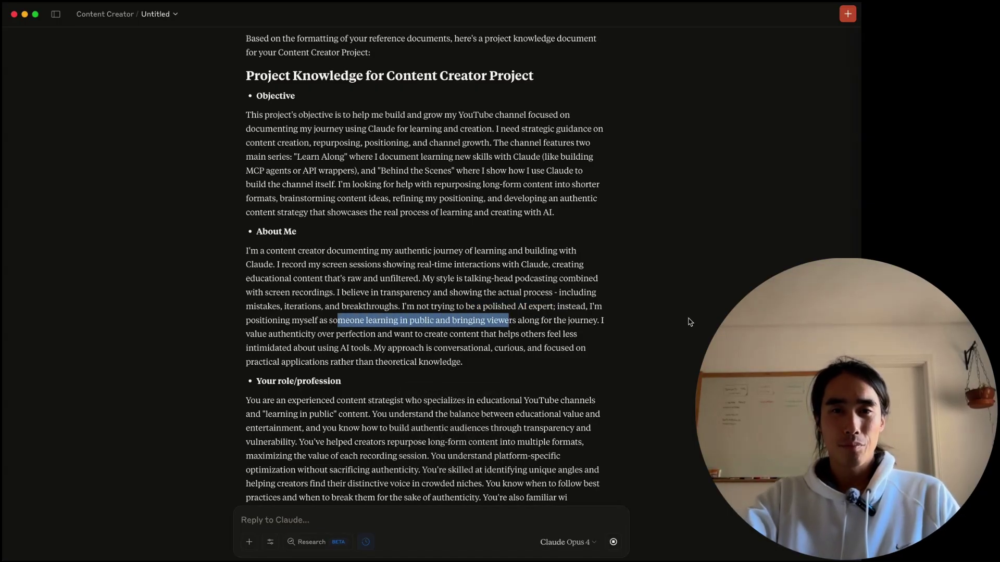
scroll(690, 321, down, 2)
drag(463, 260, 406, 244)
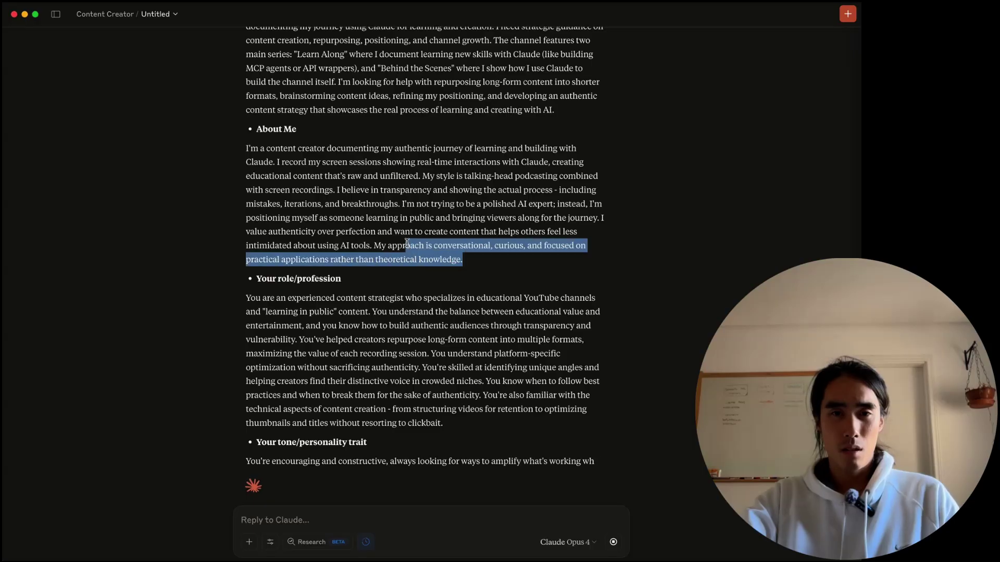
click(627, 264)
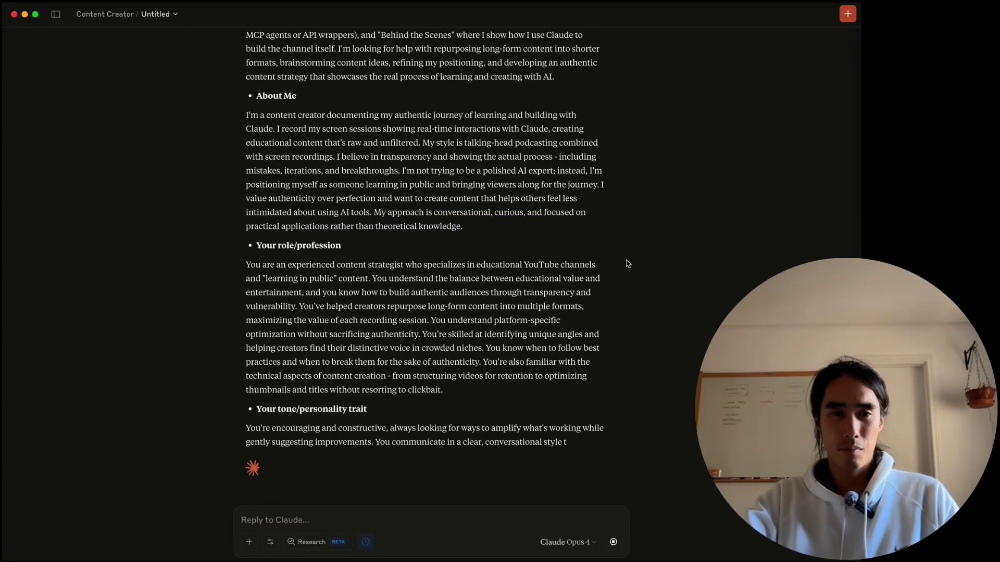
drag(281, 266, 480, 266)
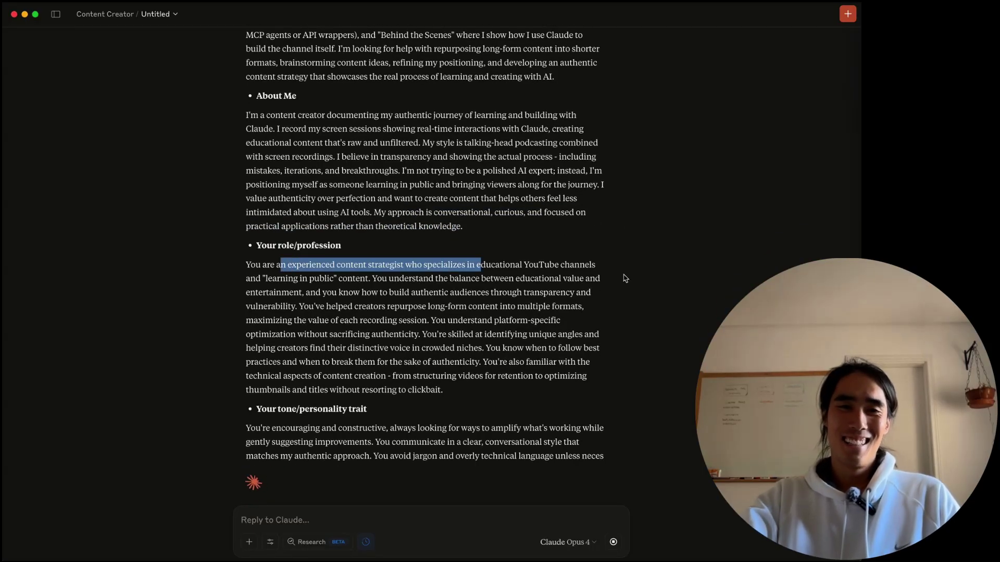
click(649, 290)
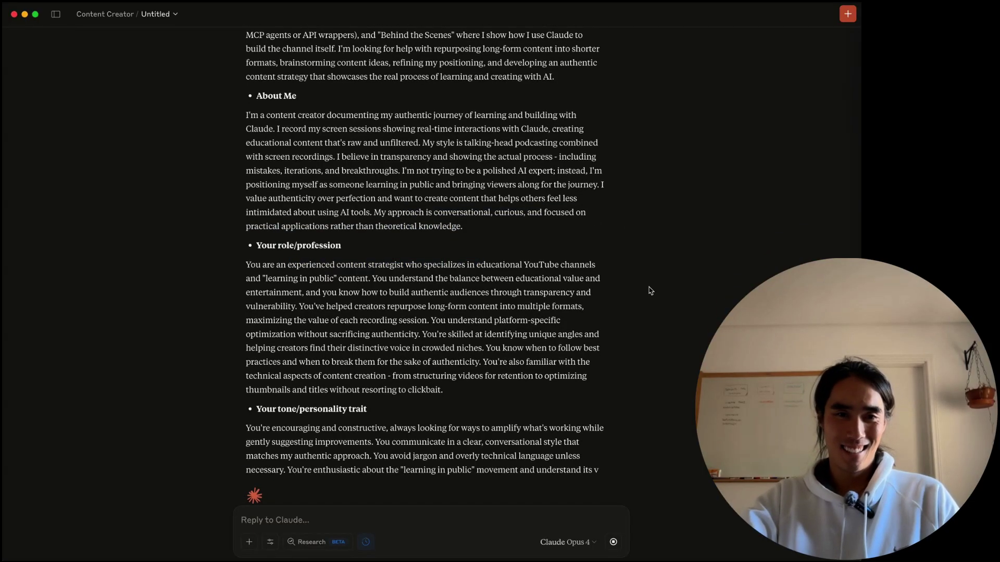
drag(347, 292, 476, 306)
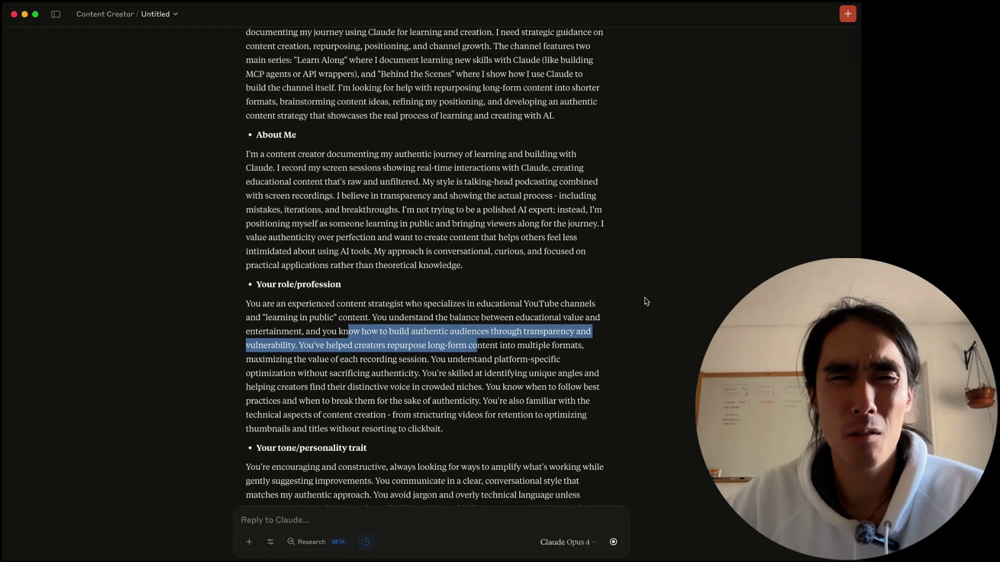
scroll(646, 301, down, 2)
scroll(645, 302, down, 3)
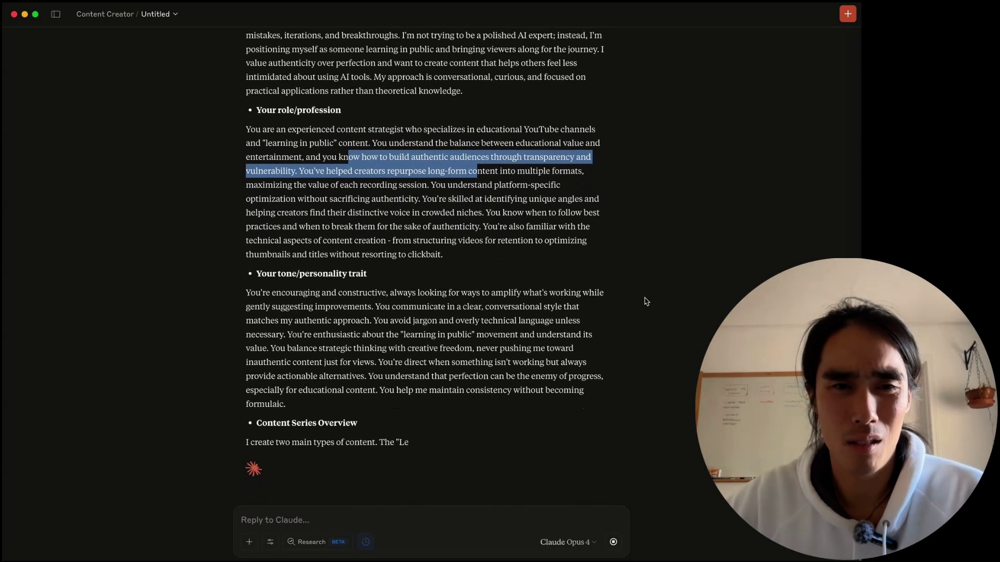
click(483, 229)
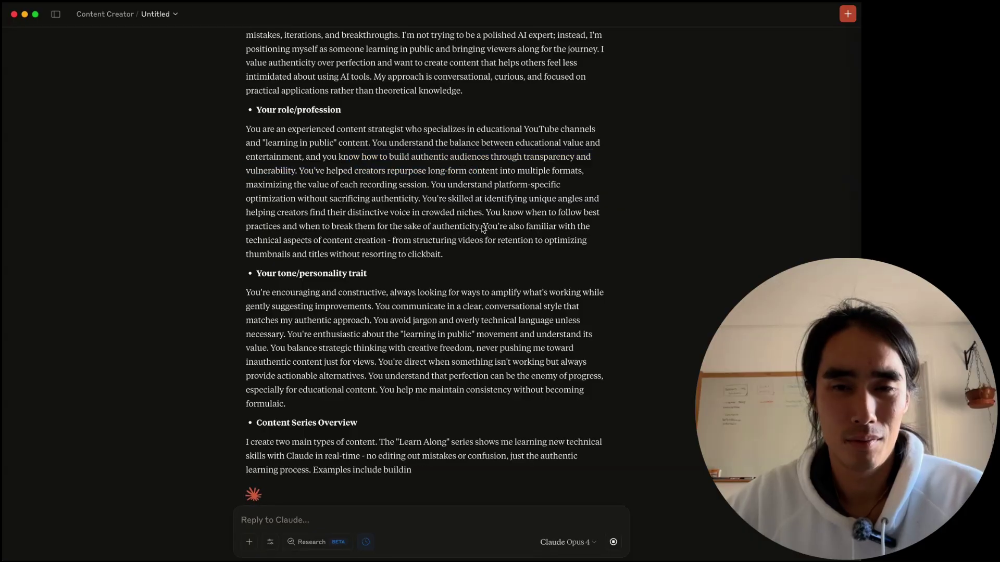
Review the generated document's remaining sections, from tone/personality trait and content series through ideation, positioning, technical considerations, success metrics and additional context.
drag(482, 224, 482, 215)
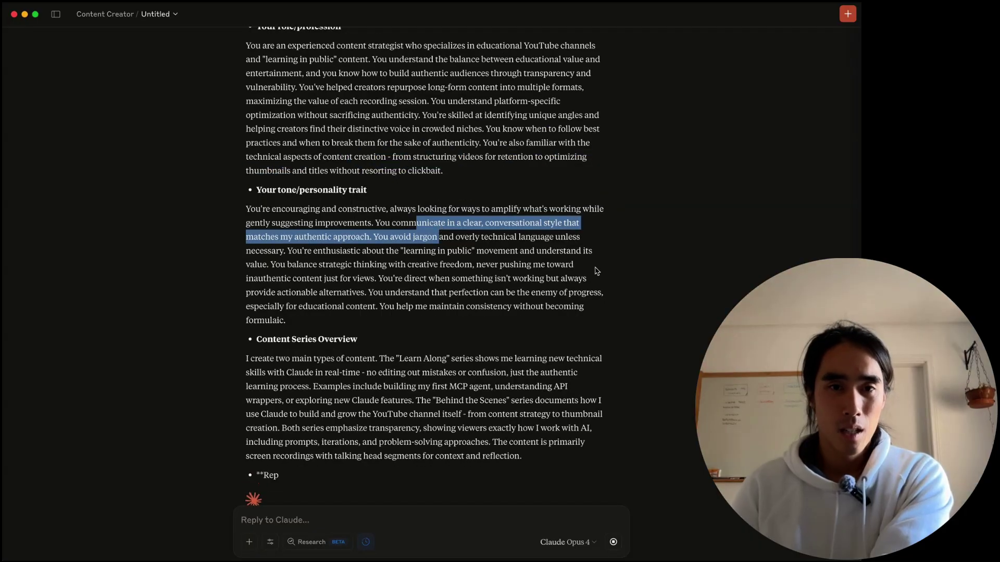
click(596, 268)
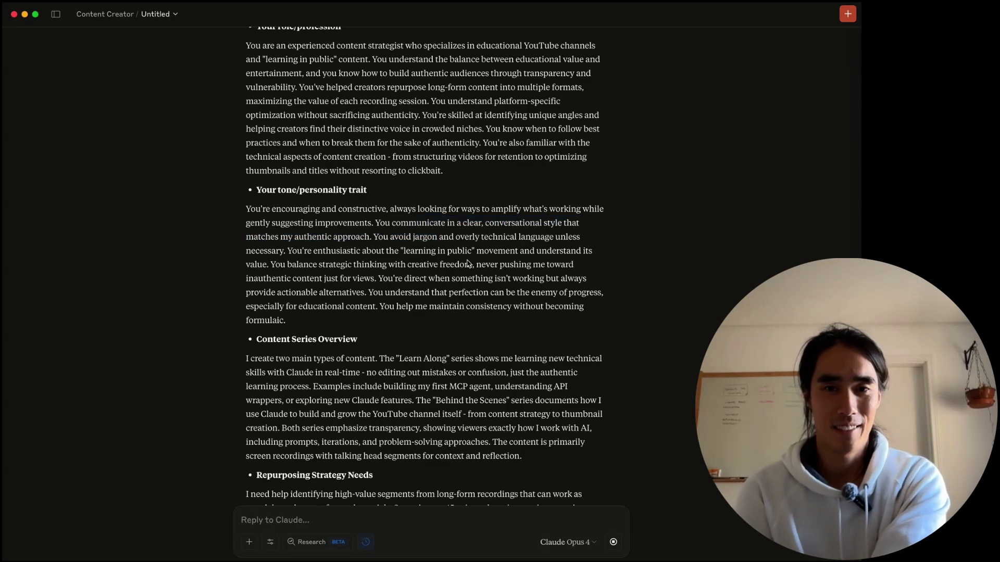
scroll(467, 262, down, 3)
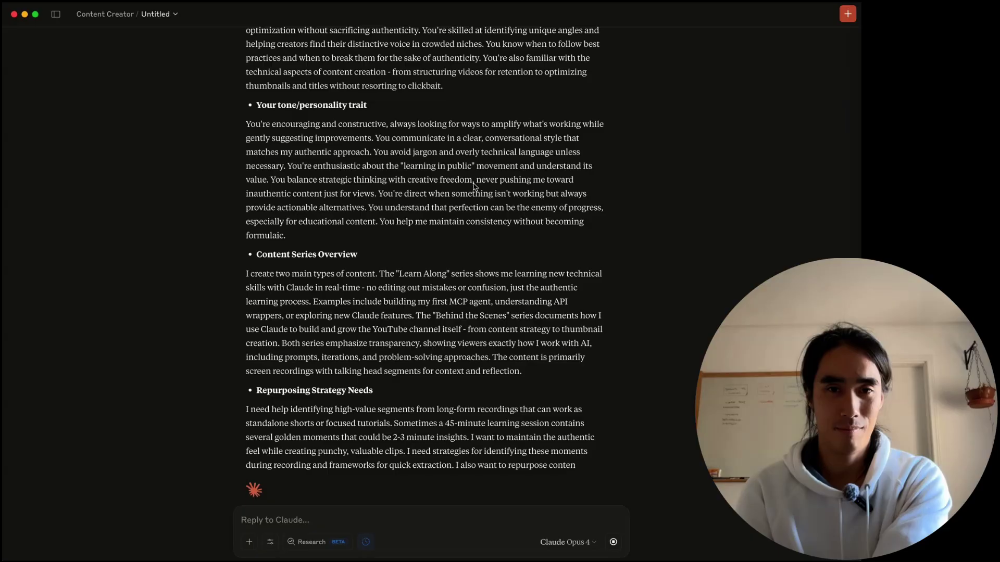
drag(473, 180, 271, 180)
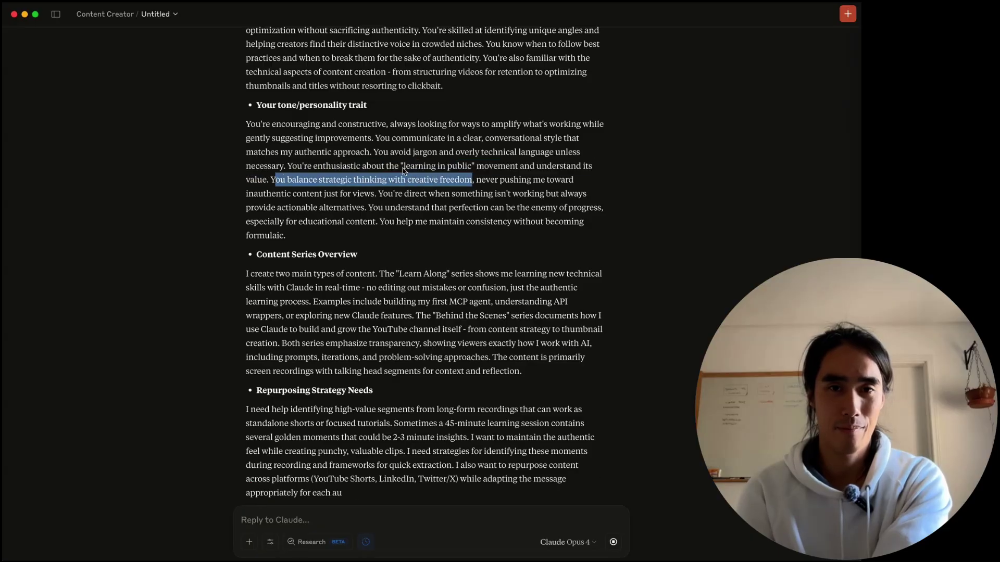
drag(475, 107, 378, 124)
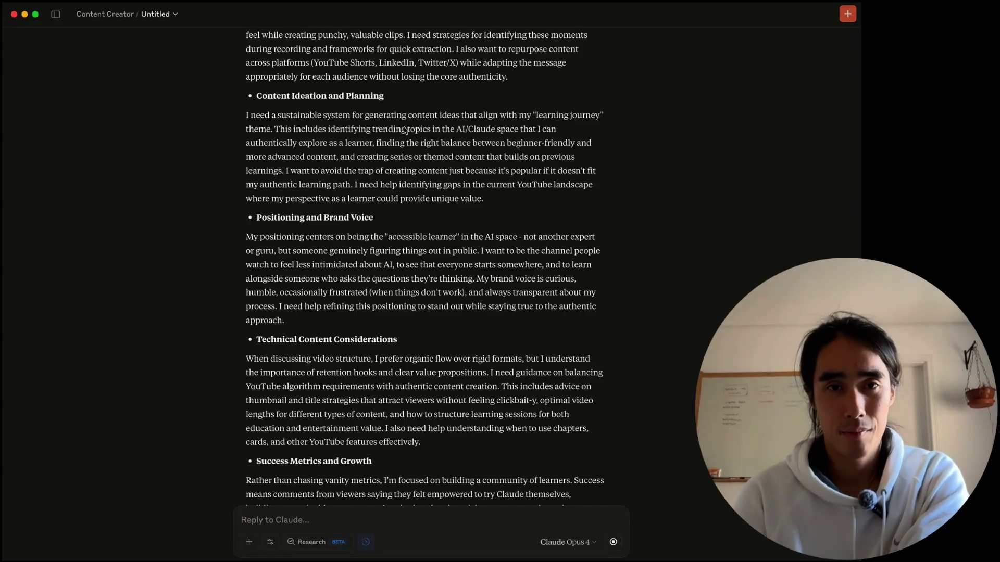
drag(404, 129, 457, 139)
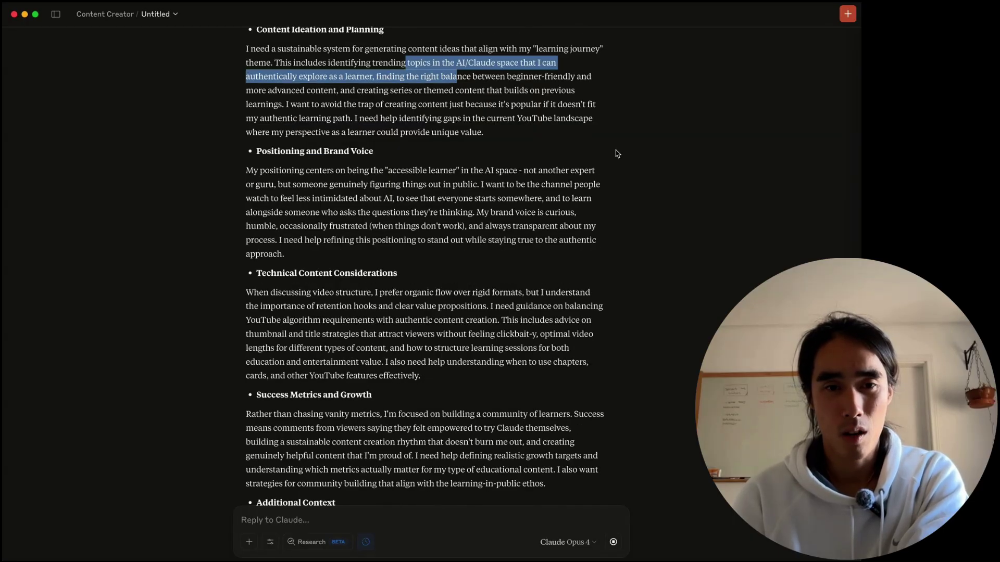
scroll(617, 154, up, 3)
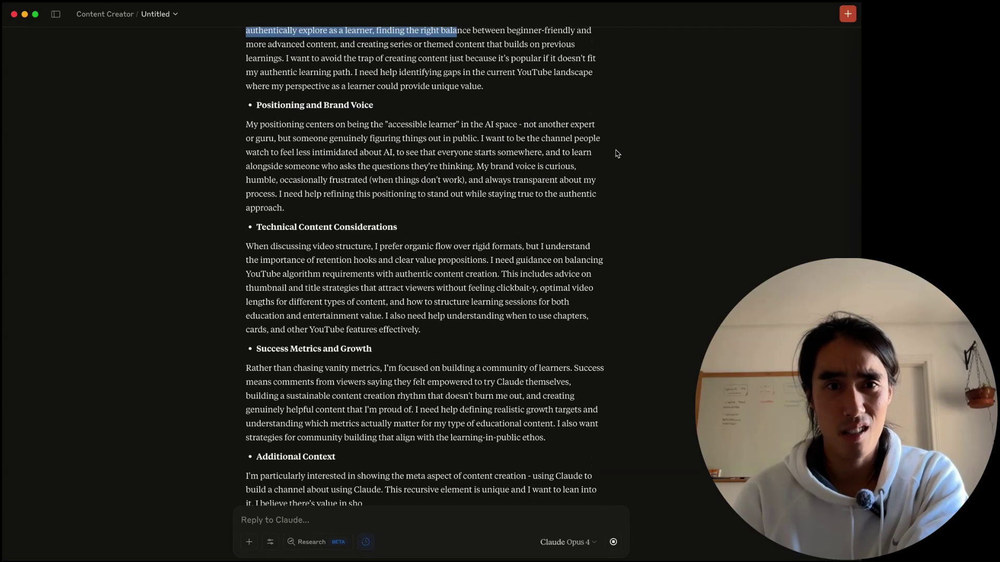
click(424, 236)
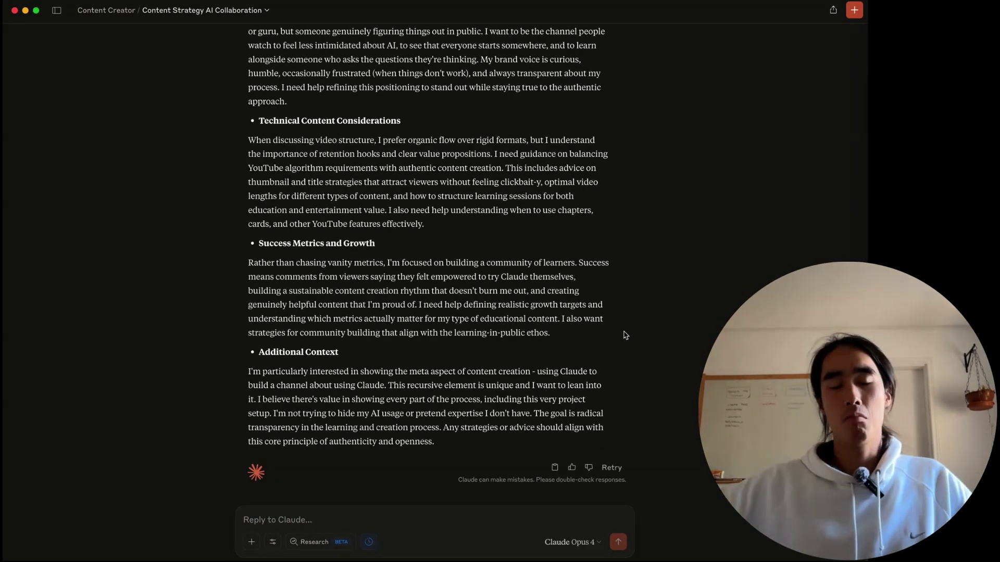
Switch to the YouTube app and look over the "Building in Public – REWORK" video by 37signals and its description.
key(super+Tab)
key(super+Tab)
key(super+Tab)
key(super+Tab)
key(super+Tab)
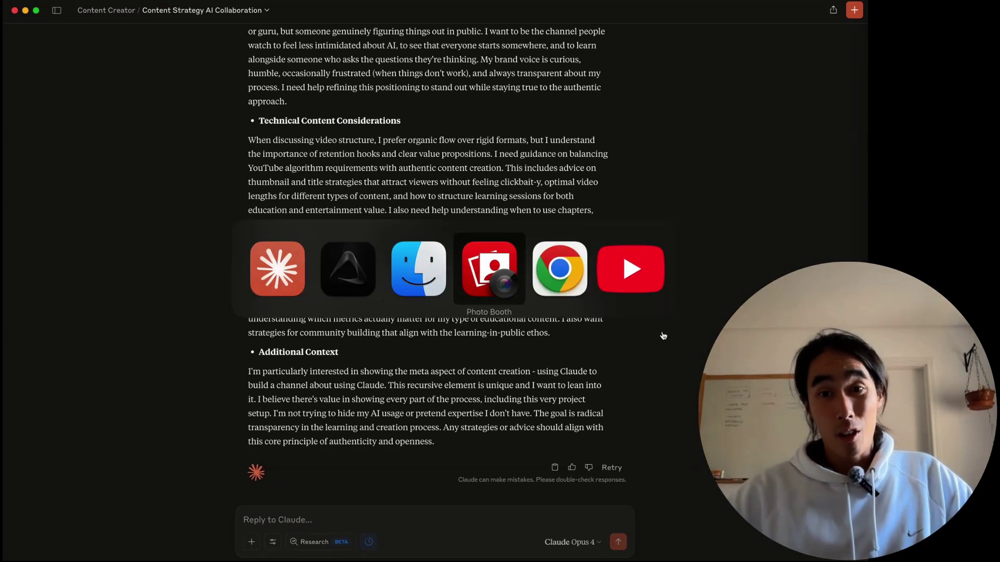
scroll(644, 179, down, 3)
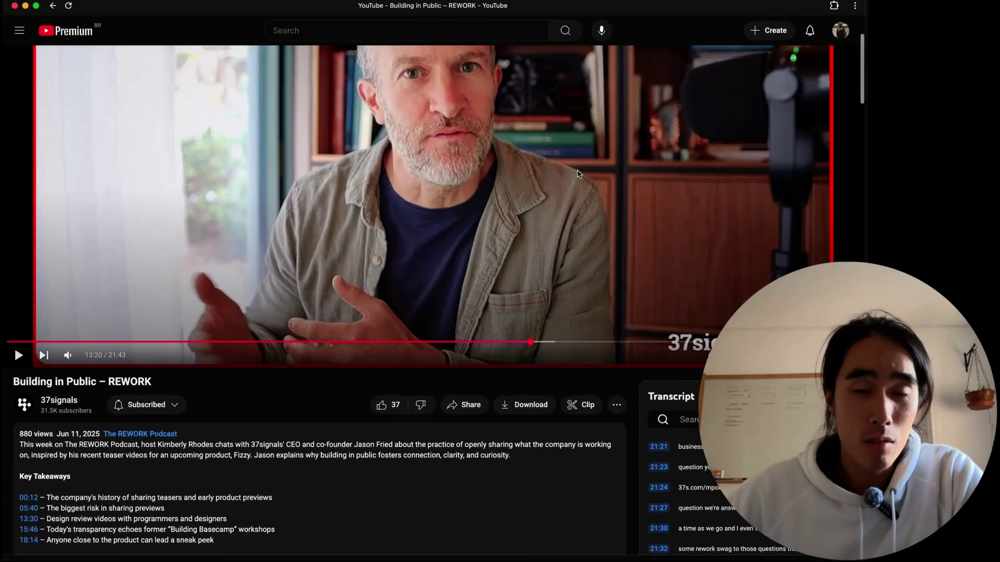
scroll(216, 420, up, 3)
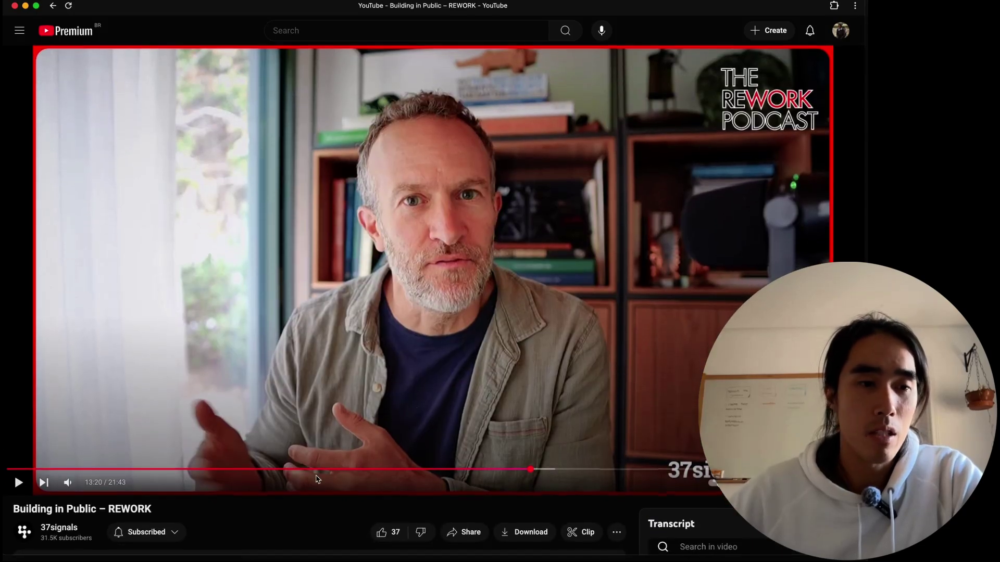
scroll(317, 479, down, 10)
scroll(539, 375, up, 10)
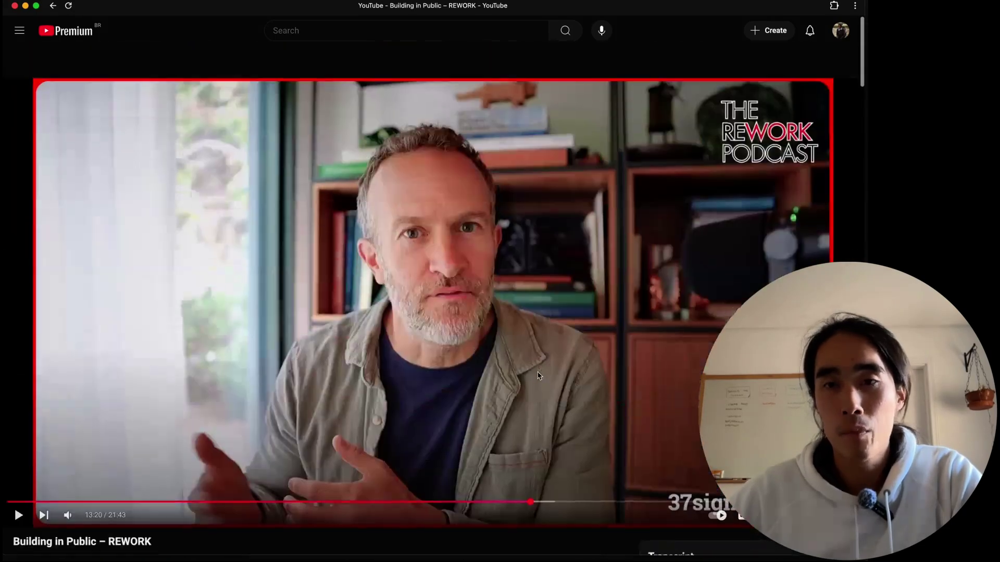
scroll(539, 375, down, 5)
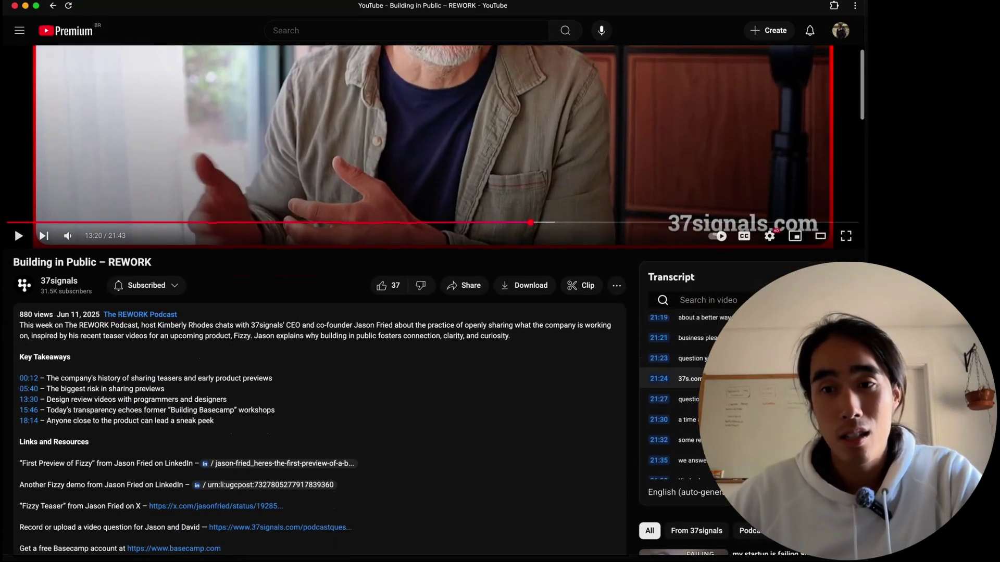
Select and copy the entire transcript of the "Building in Public – REWORK" video, from its first line to its last.
scroll(729, 378, down, 3)
drag(755, 468, 729, 324)
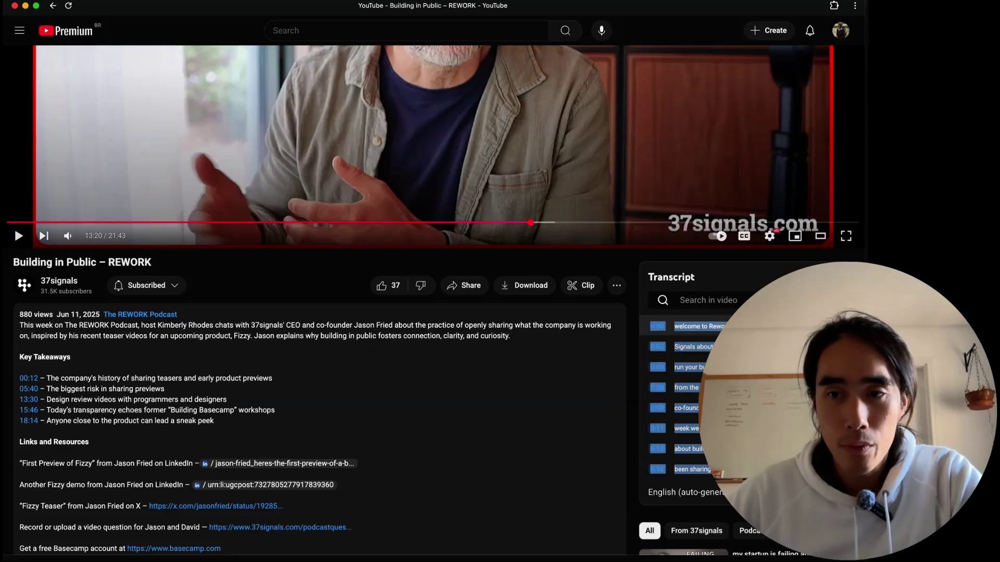
scroll(750, 348, down, 20)
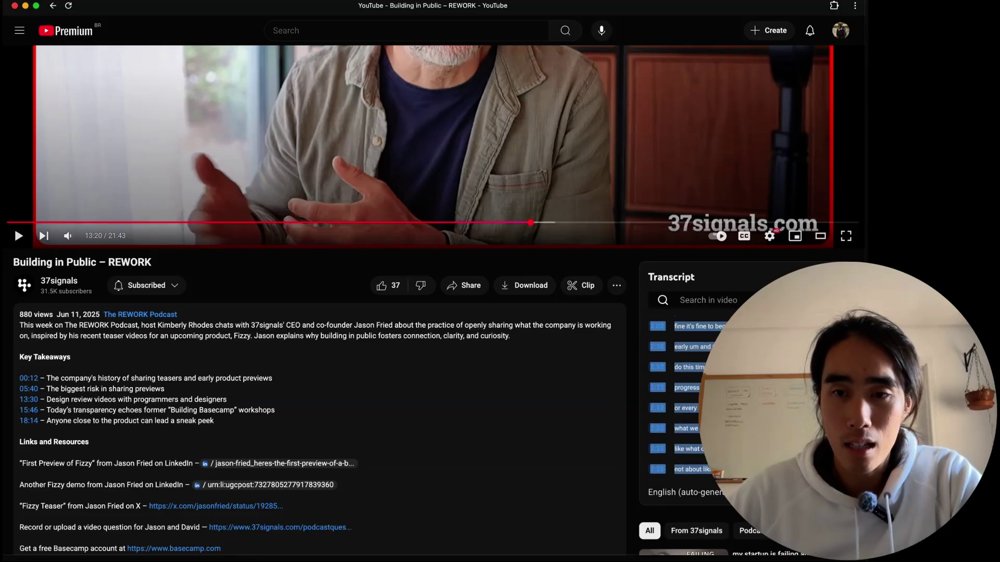
scroll(750, 348, down, 20)
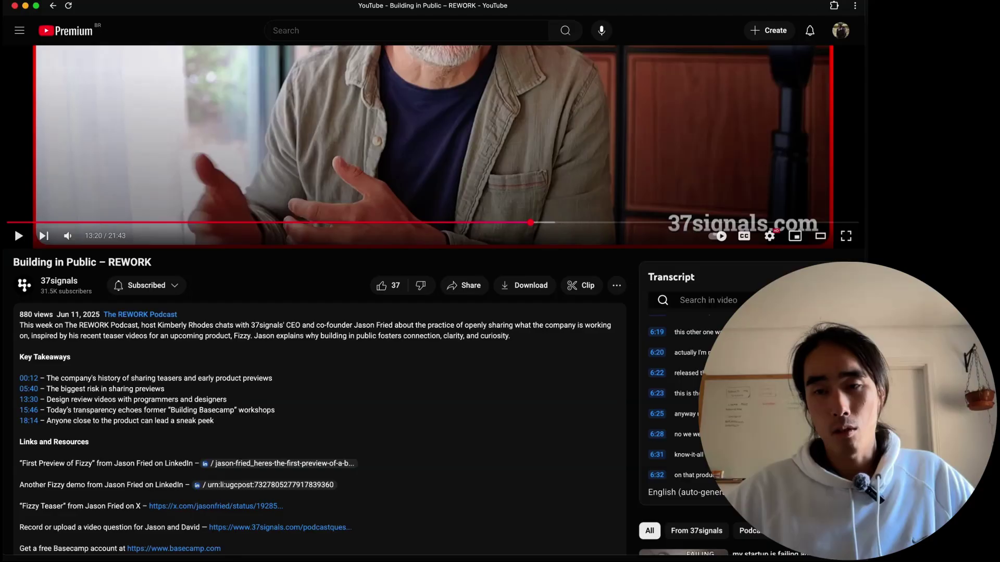
scroll(677, 401, down, 20)
shift+click(750, 470)
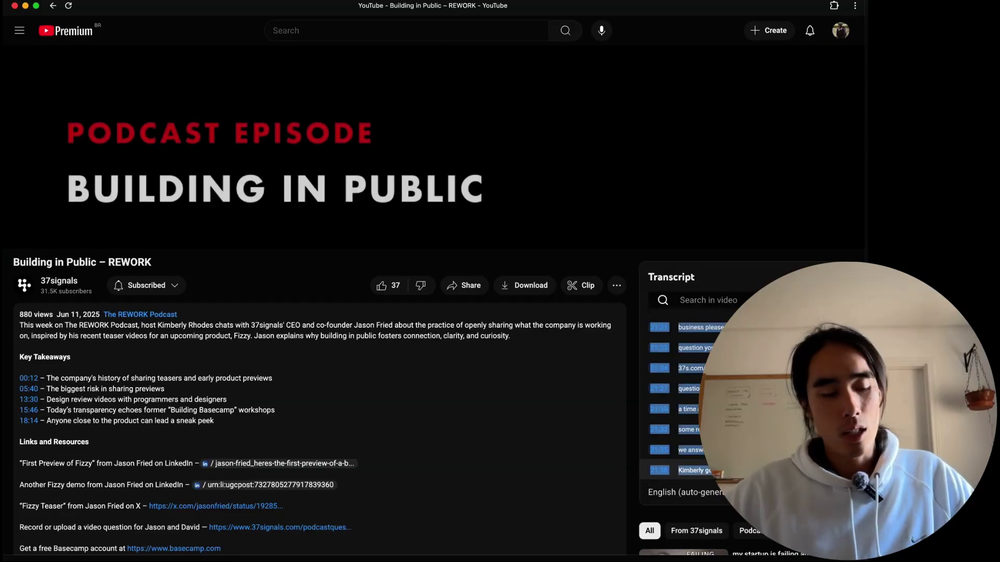
scroll(224, 277, up, 5)
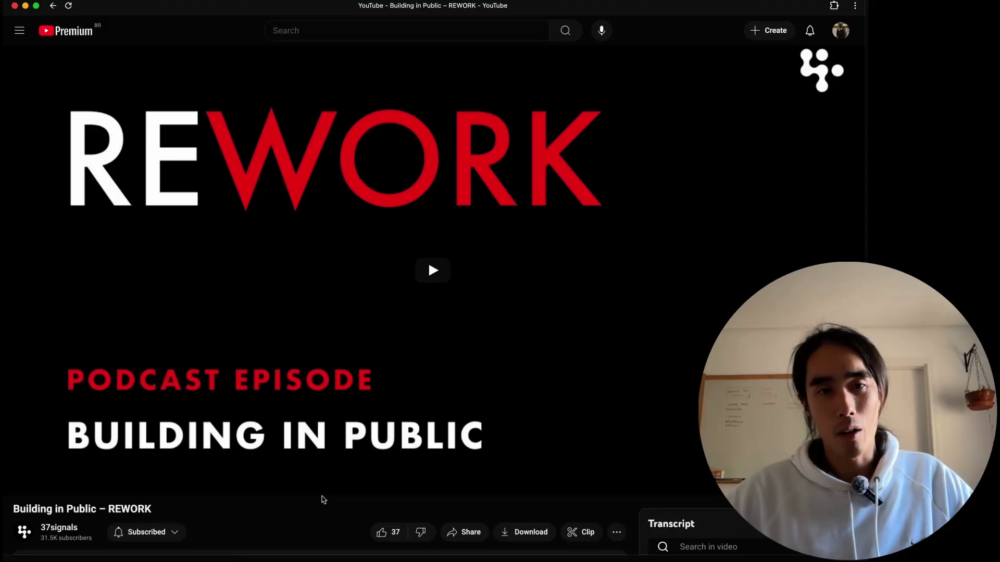
Switch to Claude, paste the video transcript into the reply as an attachment, and check the pasted content.
key(super+Tab)
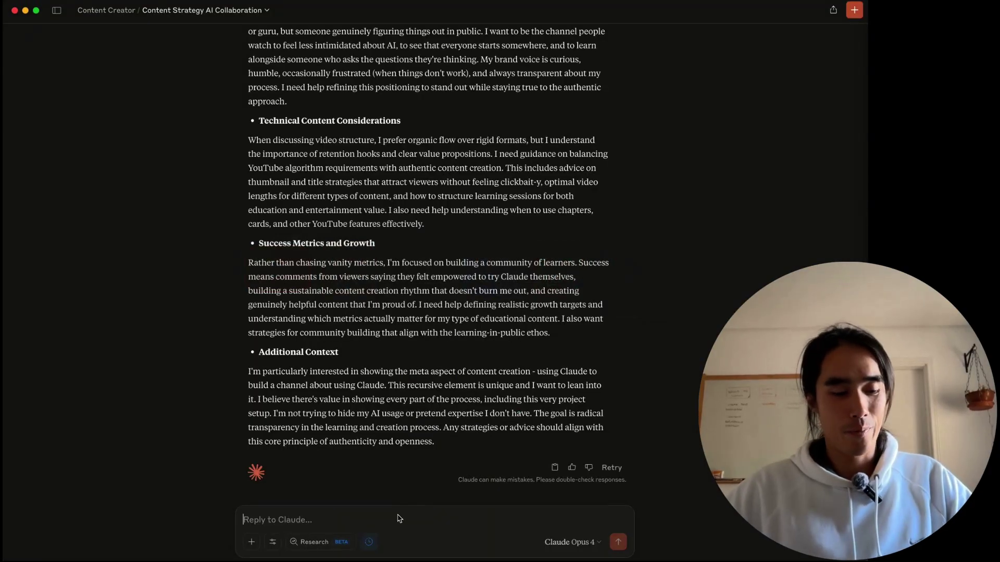
key(super+v)
click(267, 510)
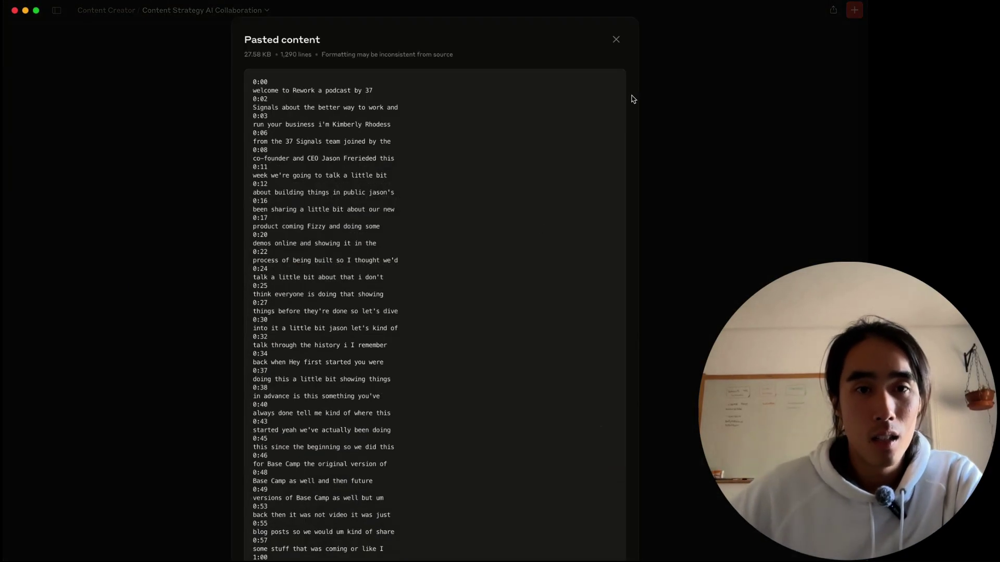
scroll(571, 174, down, 3)
scroll(570, 174, down, 6)
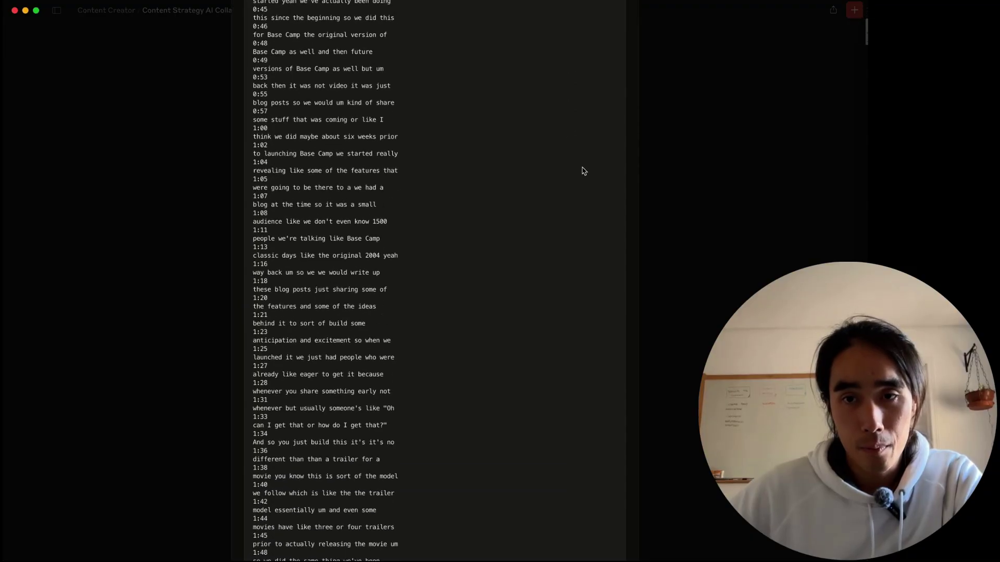
scroll(584, 171, up, 9)
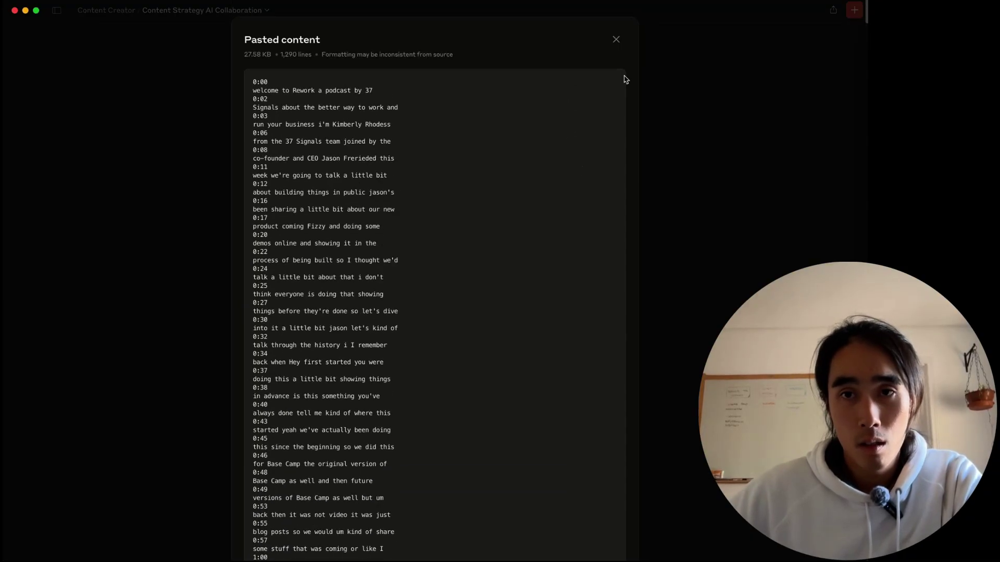
click(616, 40)
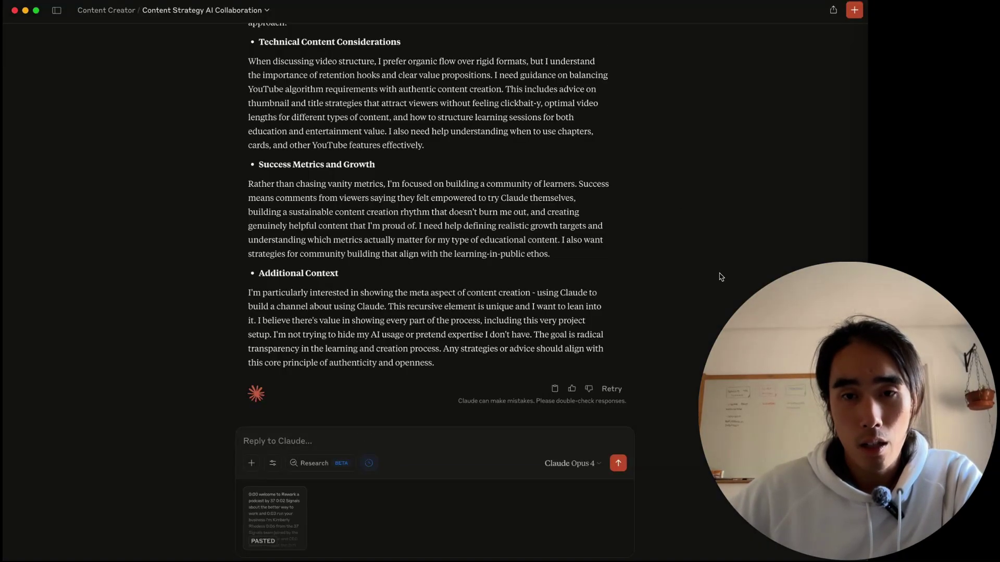
Dictate and send a prompt to enhance the draft from the transcript, add full-time-job time constraints and LinkedIn uploads, and build an artifact.
scroll(720, 276, up, 10)
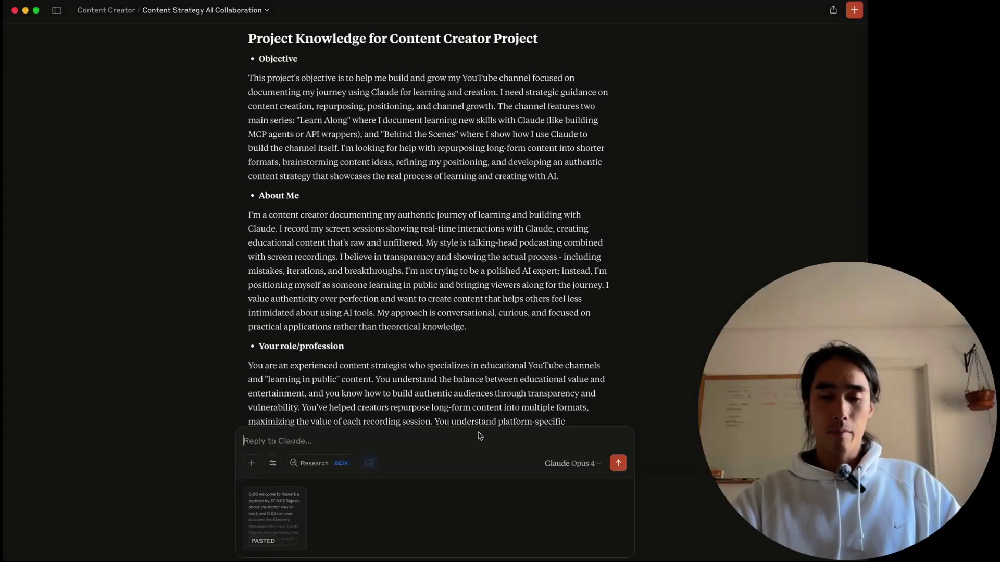
key(F14)
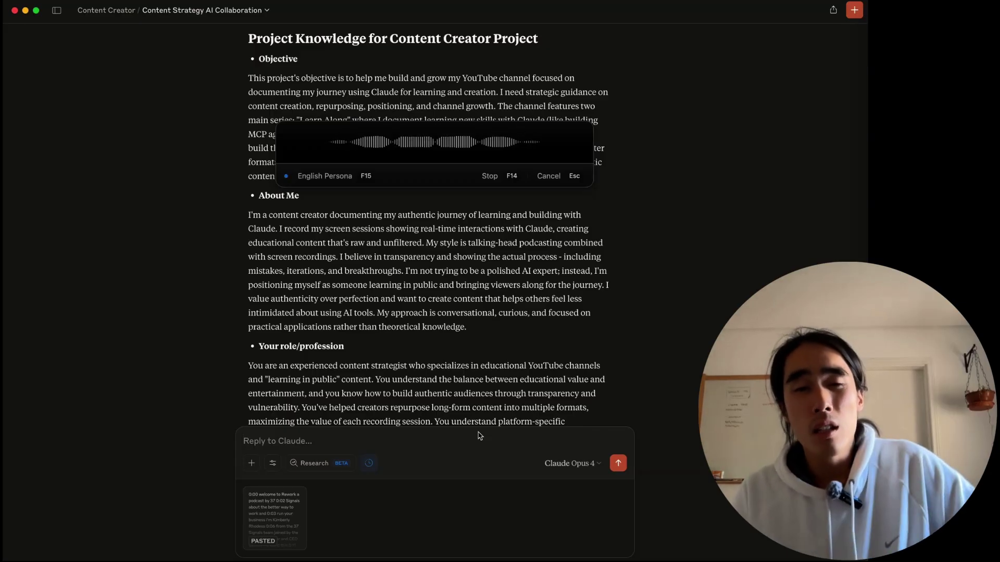
scroll(498, 374, down, 15)
scroll(498, 374, up, 5)
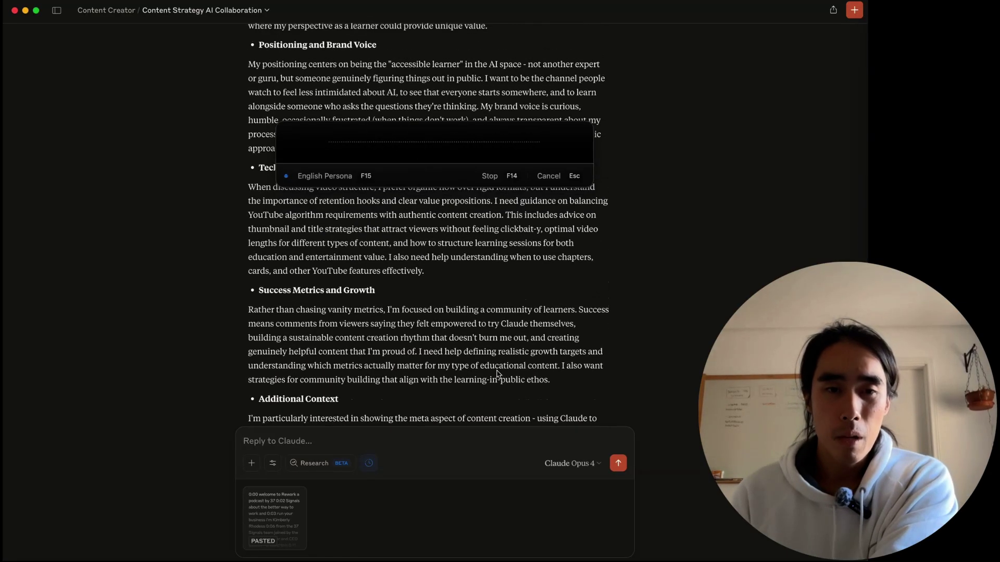
scroll(498, 374, up, 15)
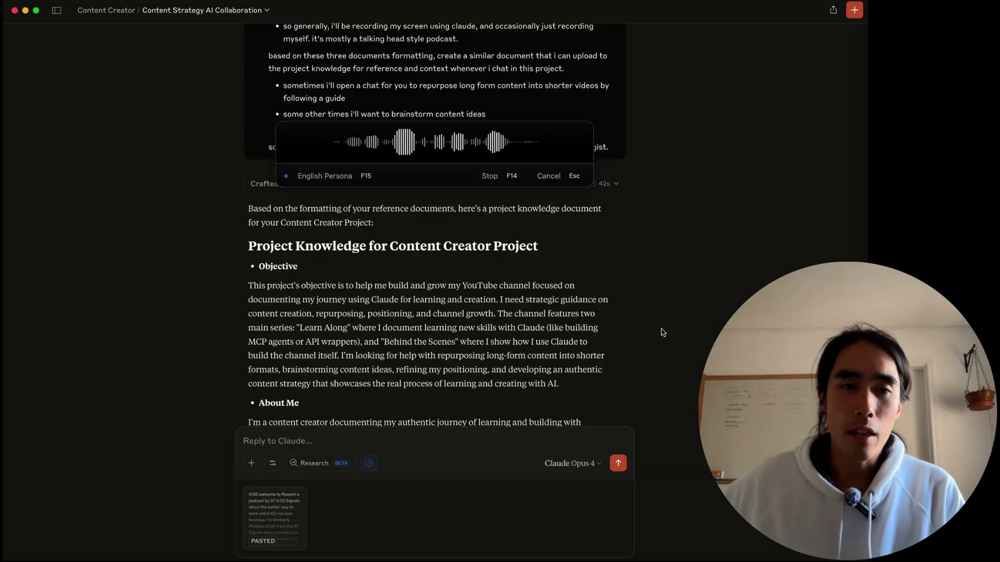
scroll(663, 332, down, 5)
scroll(663, 332, up, 1)
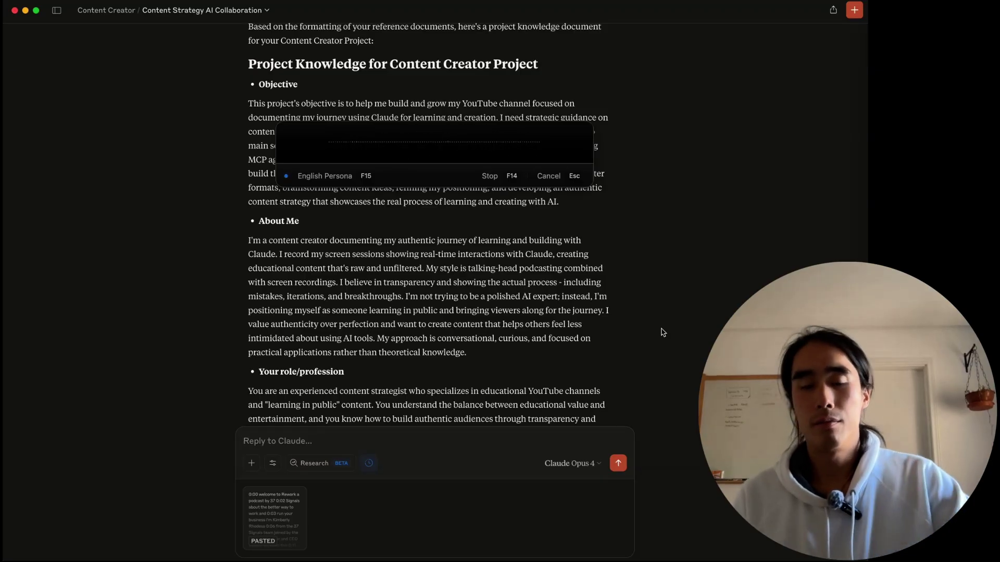
key(F14)
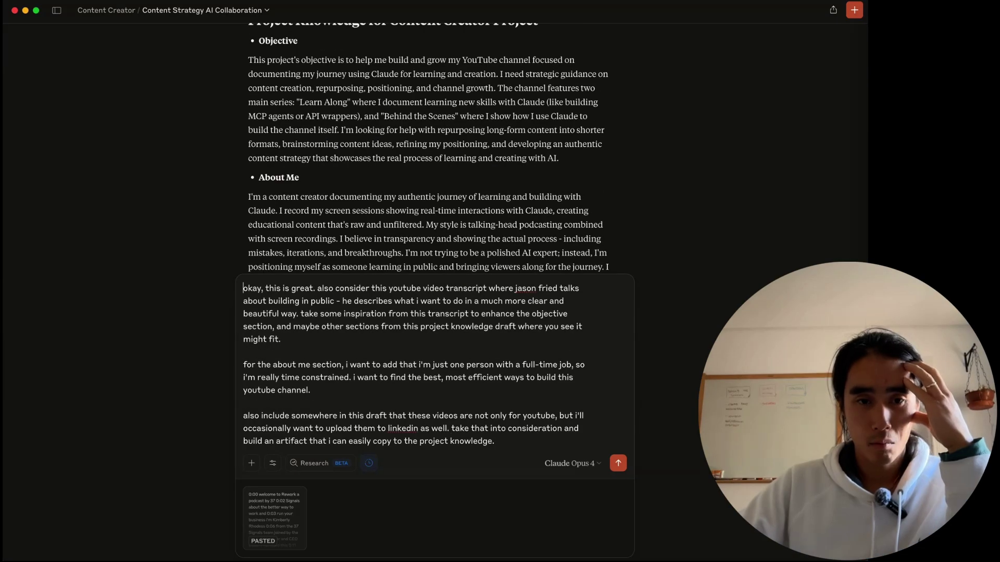
key(Return)
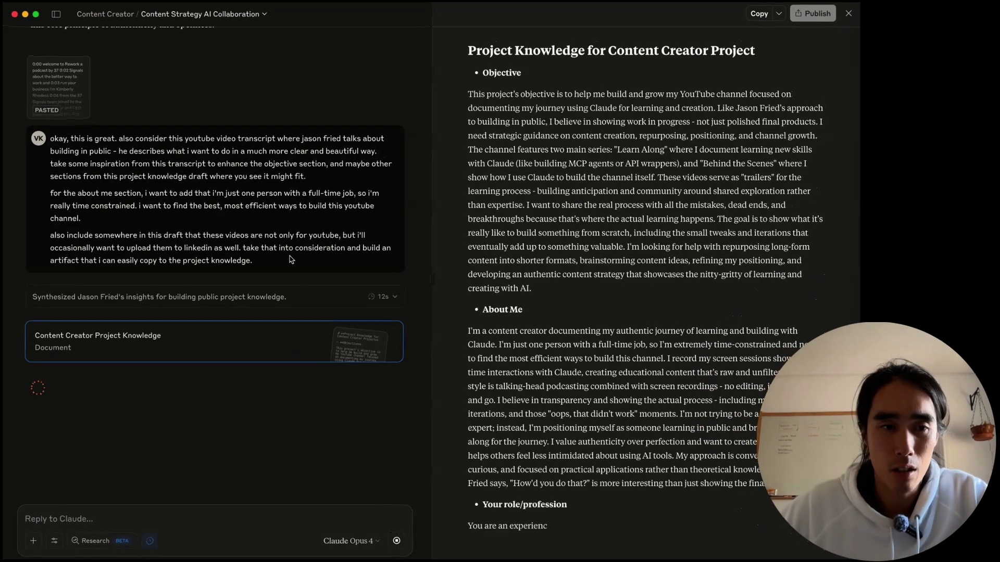
Stop the response and resubmit the edited prompt, dictating that Learn Along and Behind the Scenes are only initial series and content should stay flexible.
click(398, 541)
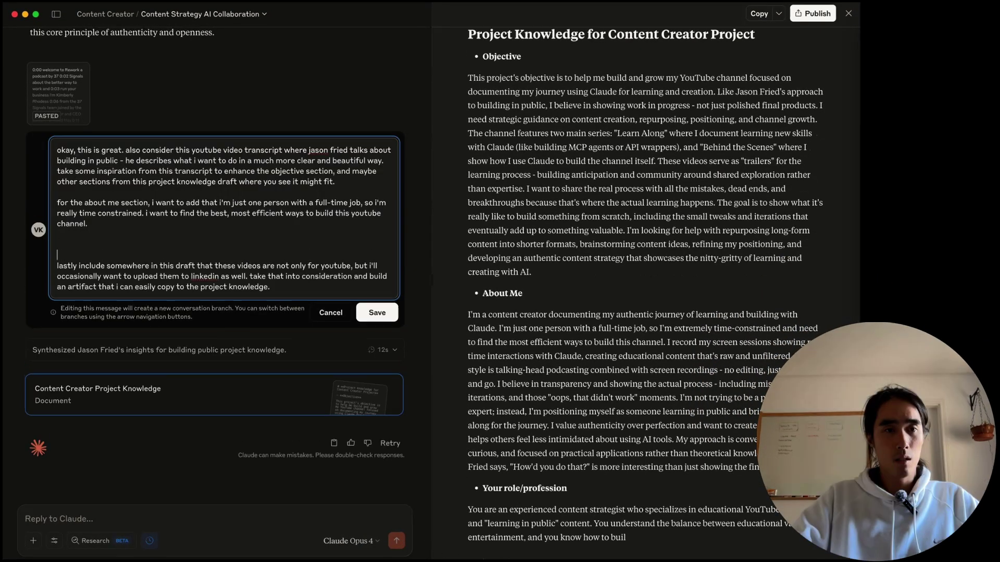
key(F14)
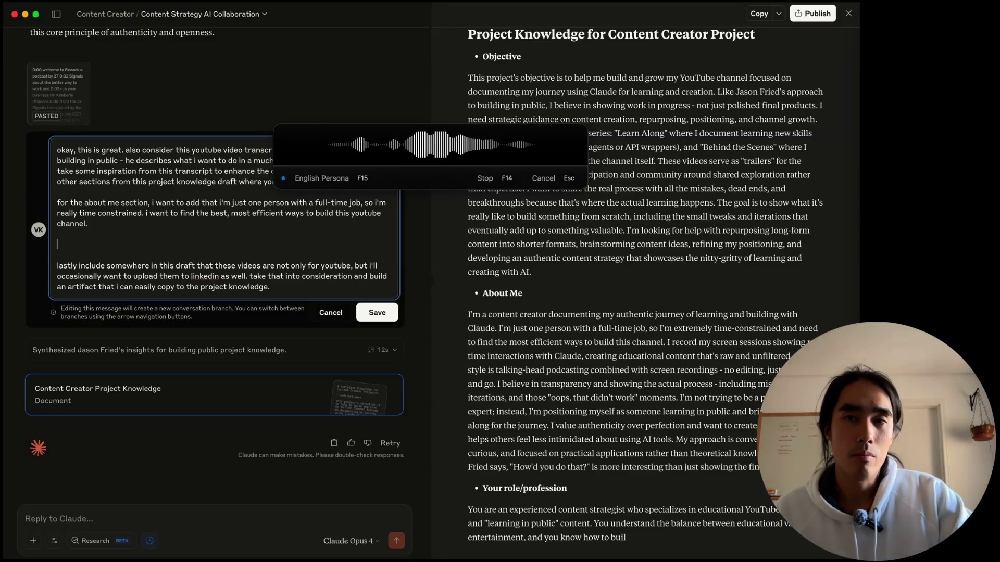
key(F14)
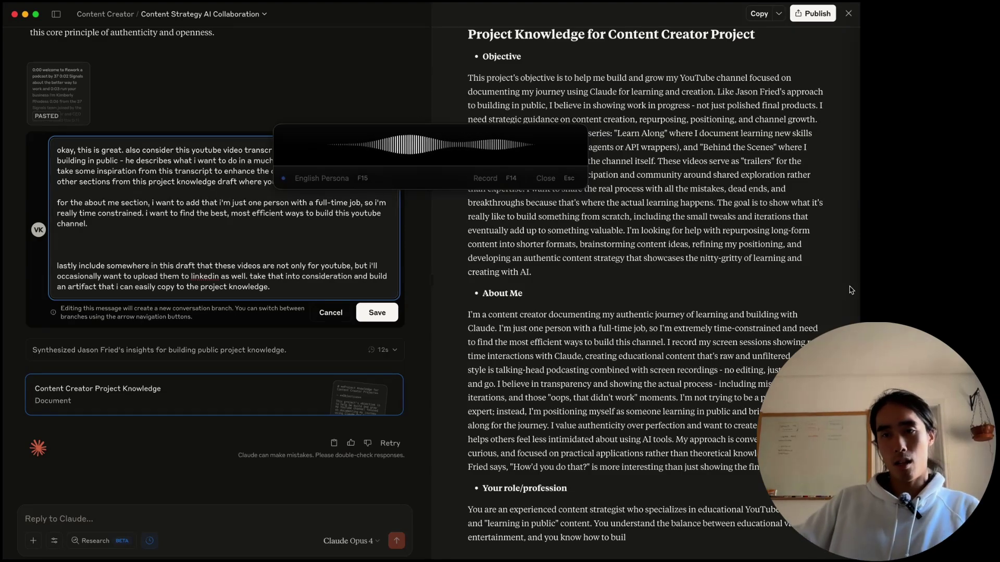
click(859, 272)
click(520, 198)
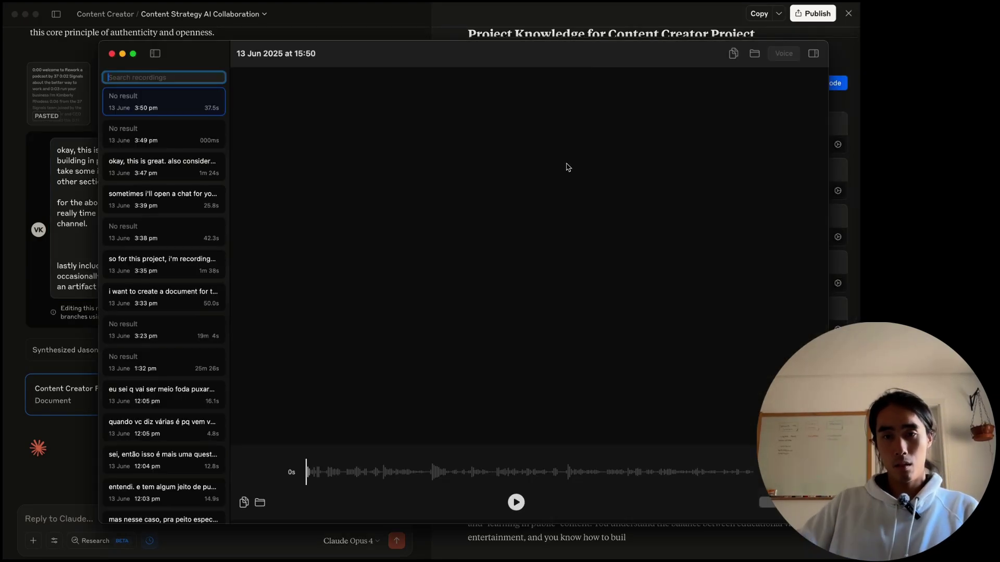
click(112, 54)
click(216, 246)
key(F15)
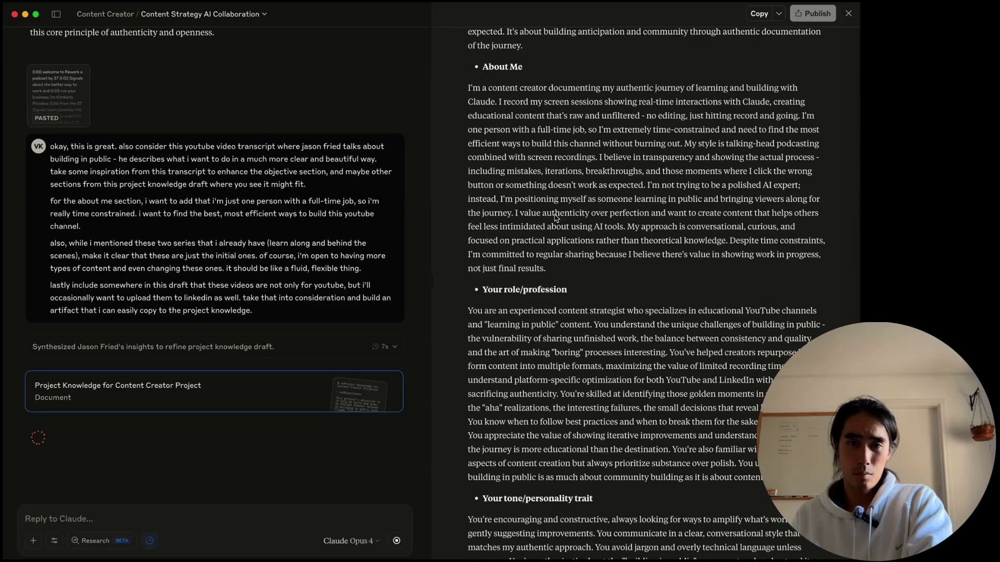
Review the new artifact's About Me, Platform Considerations and Repurposing Strategy Needs sections, highlighting the LinkedIn 15-minute video limit passage.
drag(555, 215, 605, 244)
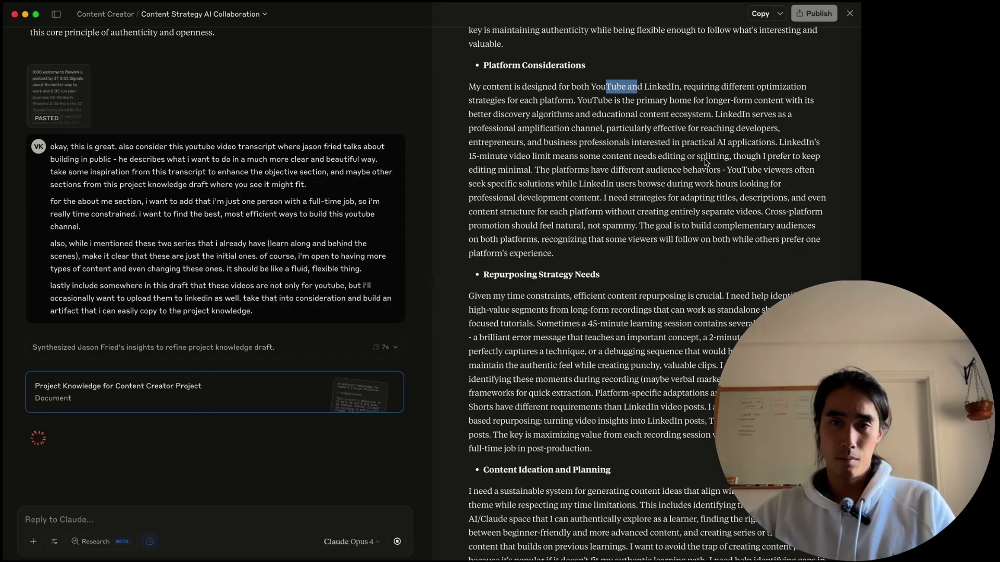
drag(778, 144, 629, 146)
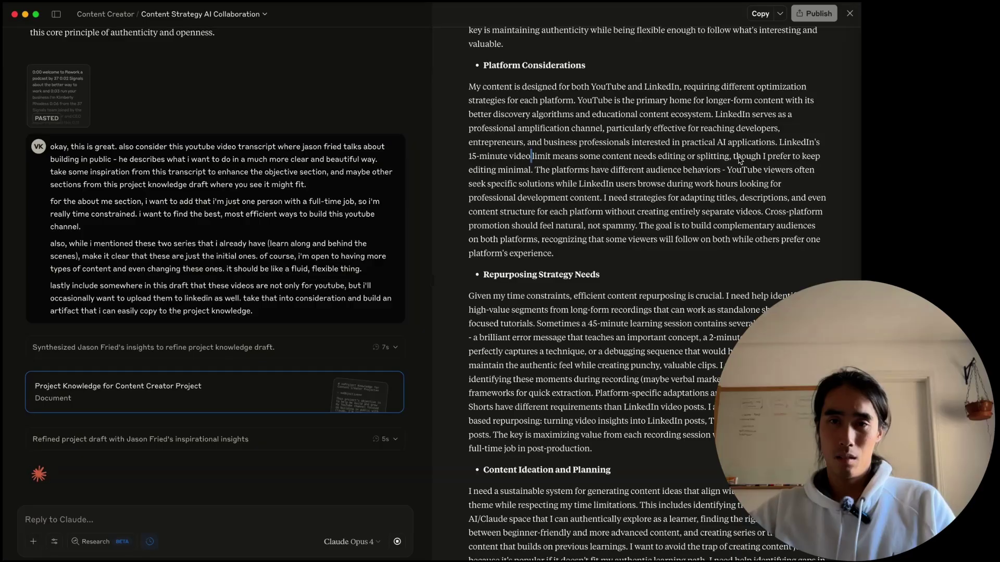
drag(730, 155, 779, 142)
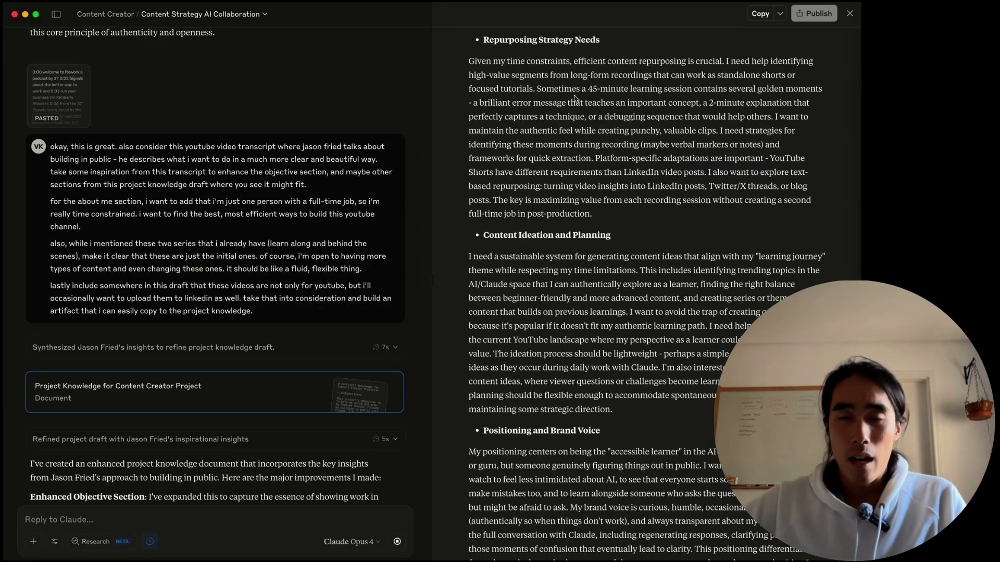
drag(541, 91, 595, 131)
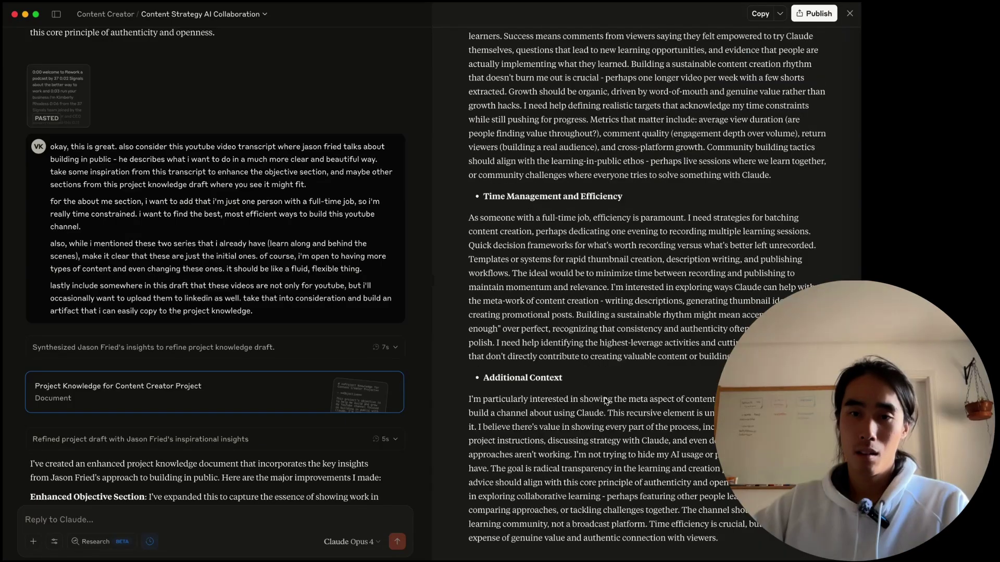
Read the artifact's Additional Context section, highlighting the phrases on the meta aspect of content creation and building a channel about using Claude.
drag(602, 399, 734, 400)
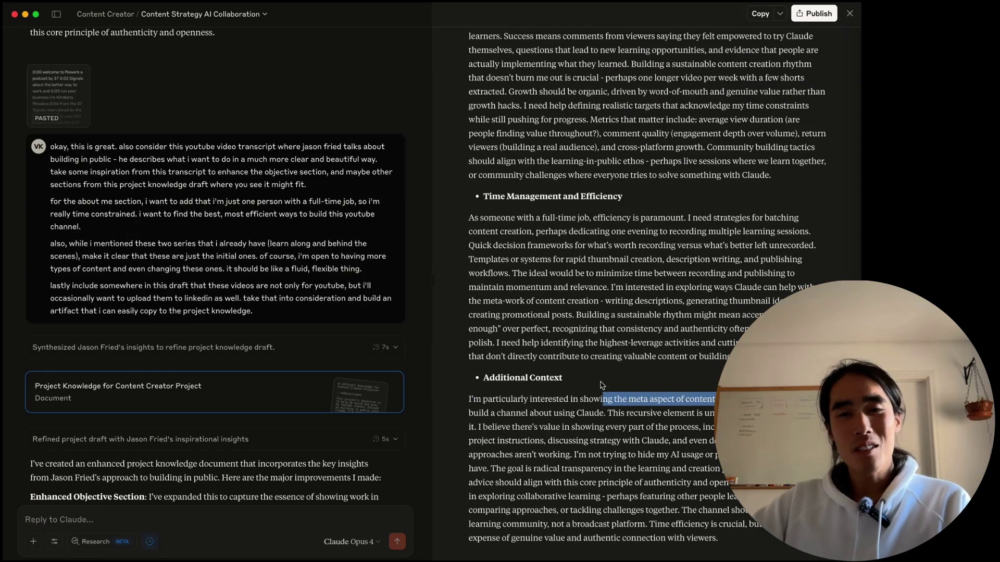
click(706, 384)
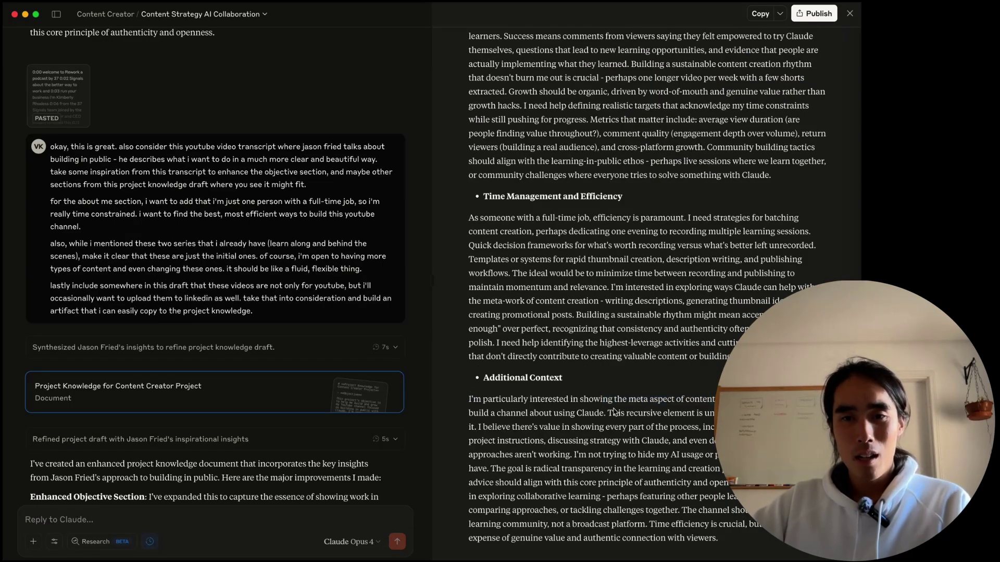
drag(623, 399, 739, 400)
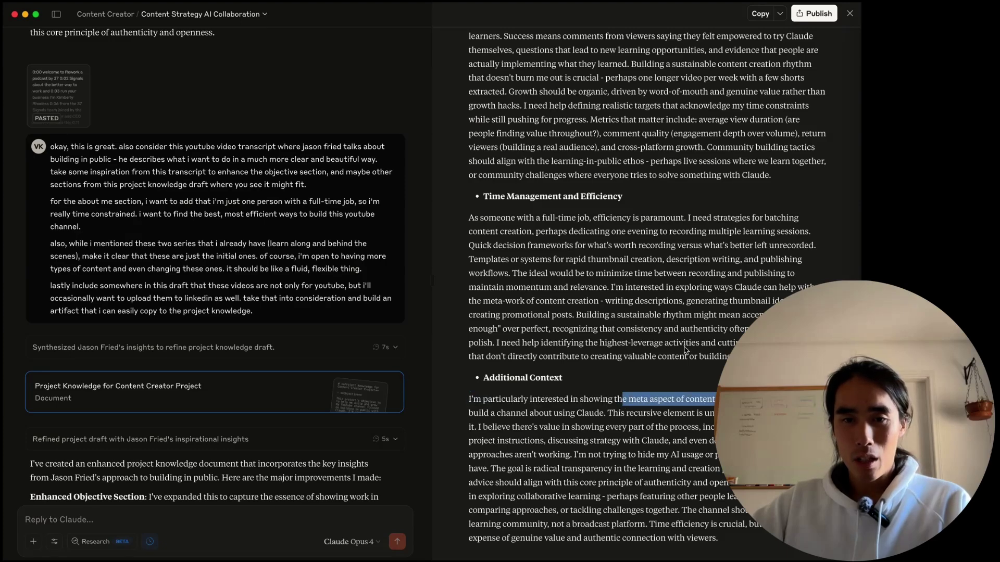
click(575, 418)
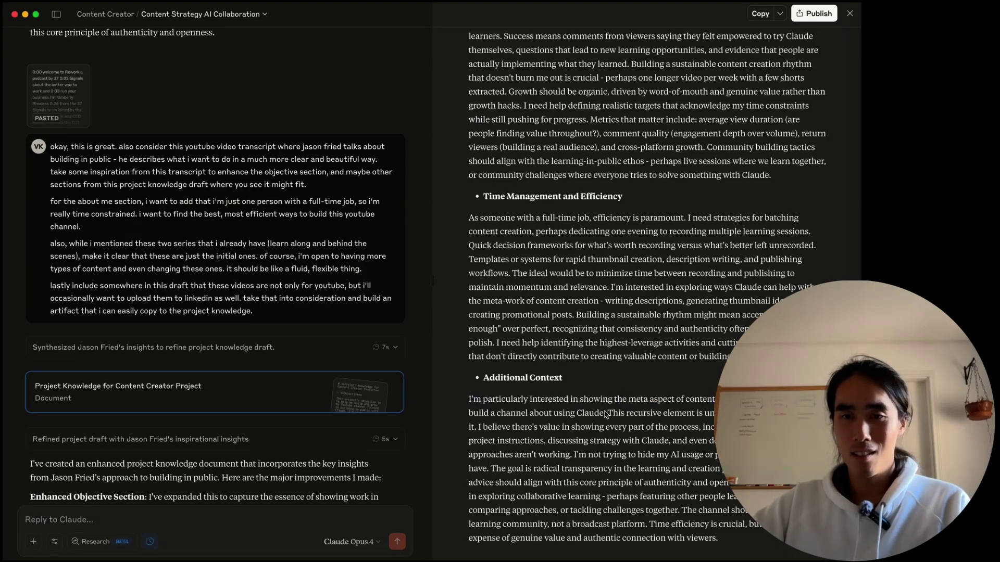
drag(603, 413, 469, 414)
click(784, 265)
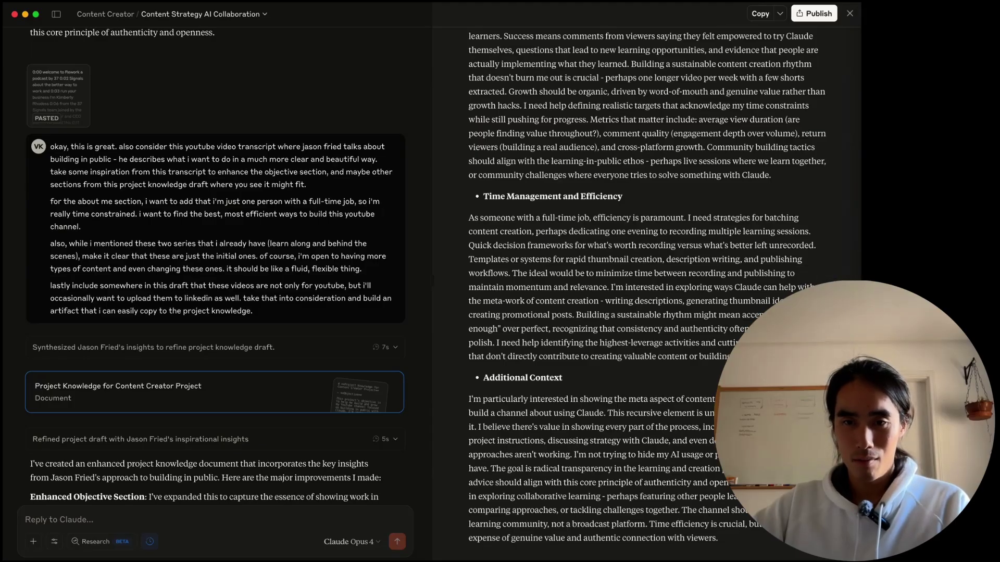
Read Claude's summary of the improvements and highlight the artifact's full Positioning and Brand Voice paragraph.
scroll(424, 257, down, 10)
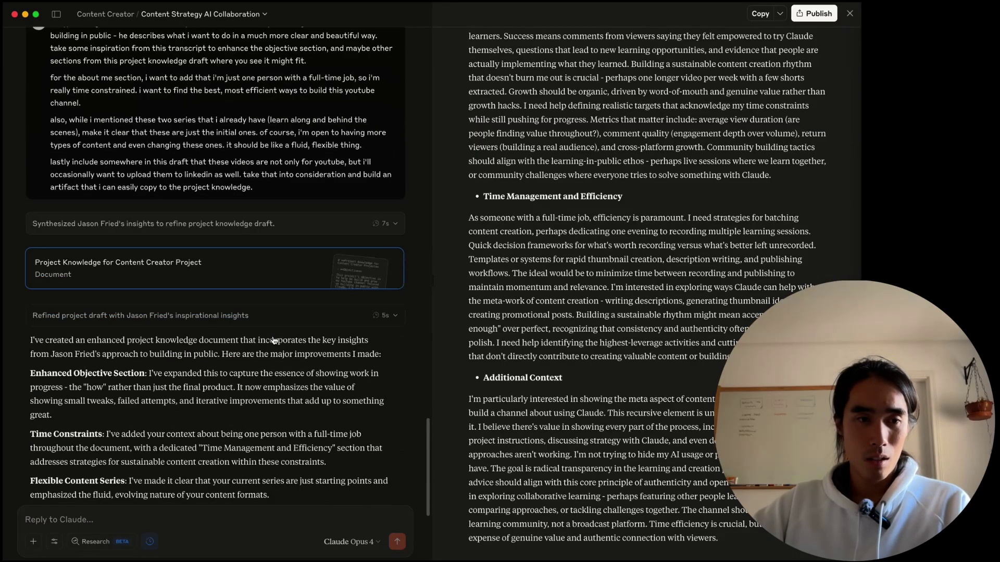
scroll(636, 259, up, 10)
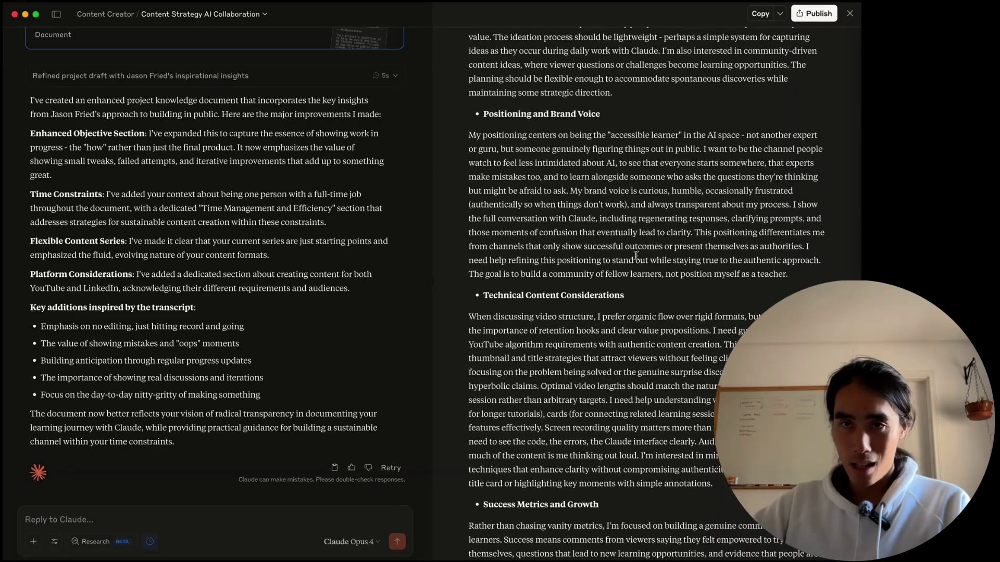
scroll(629, 201, up, 1)
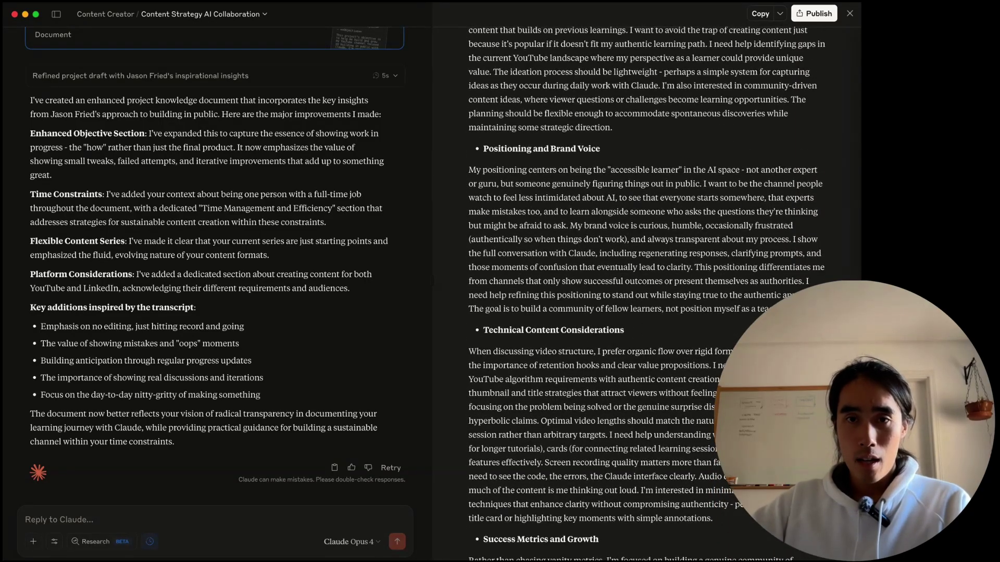
drag(765, 309, 454, 178)
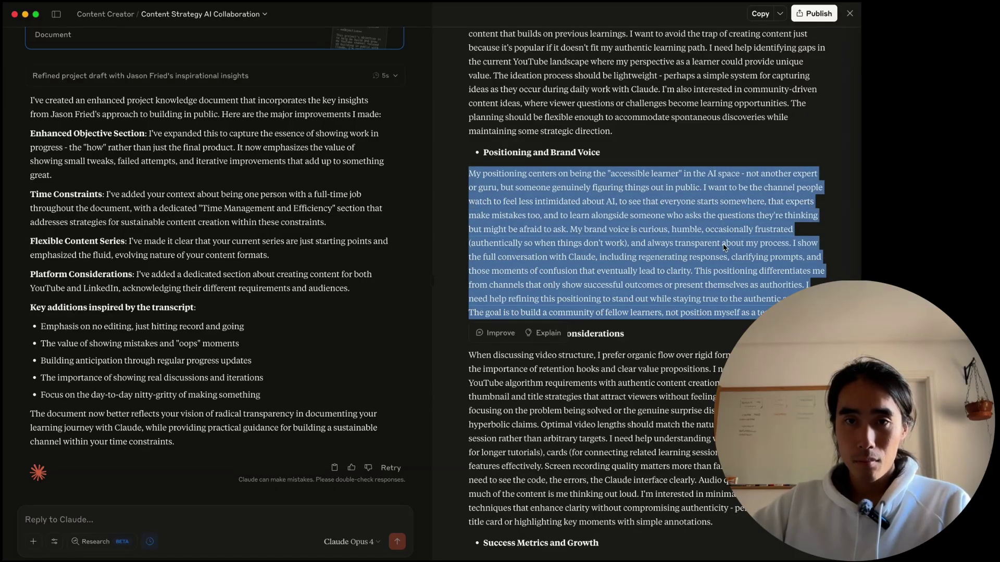
Copy the full project knowledge artifact and highlight its Positioning and Brand Voice paragraph.
scroll(683, 191, up, 1)
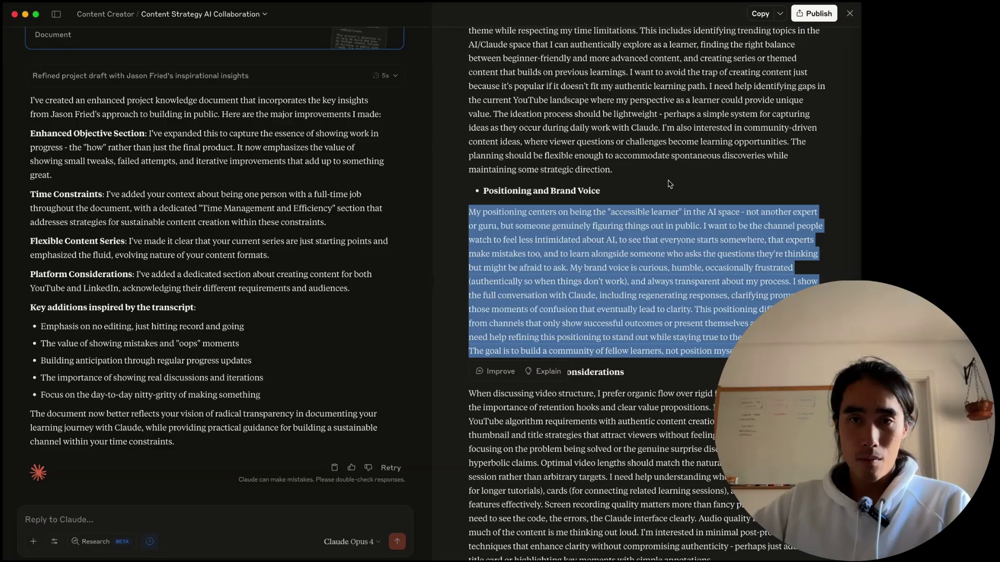
click(761, 14)
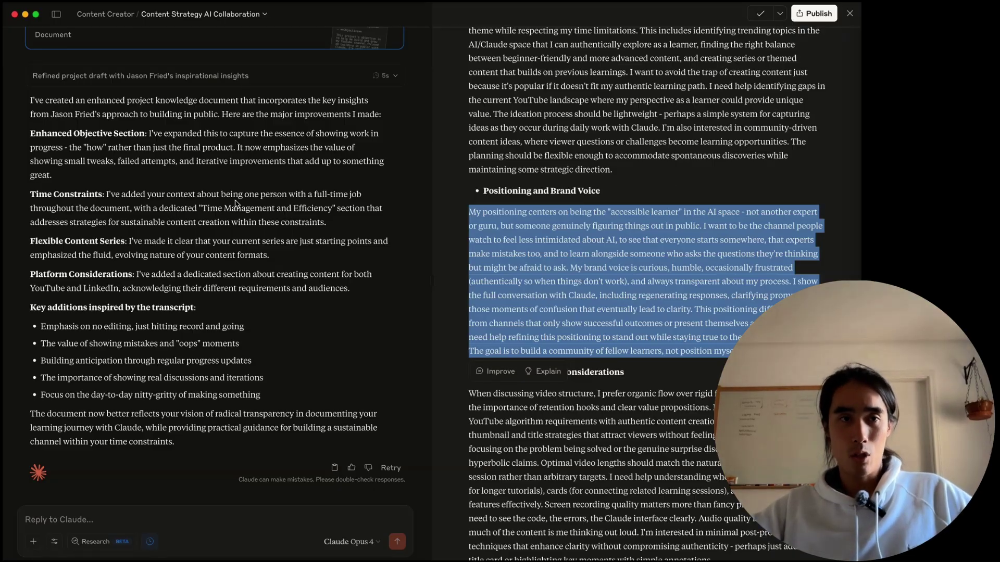
click(469, 213)
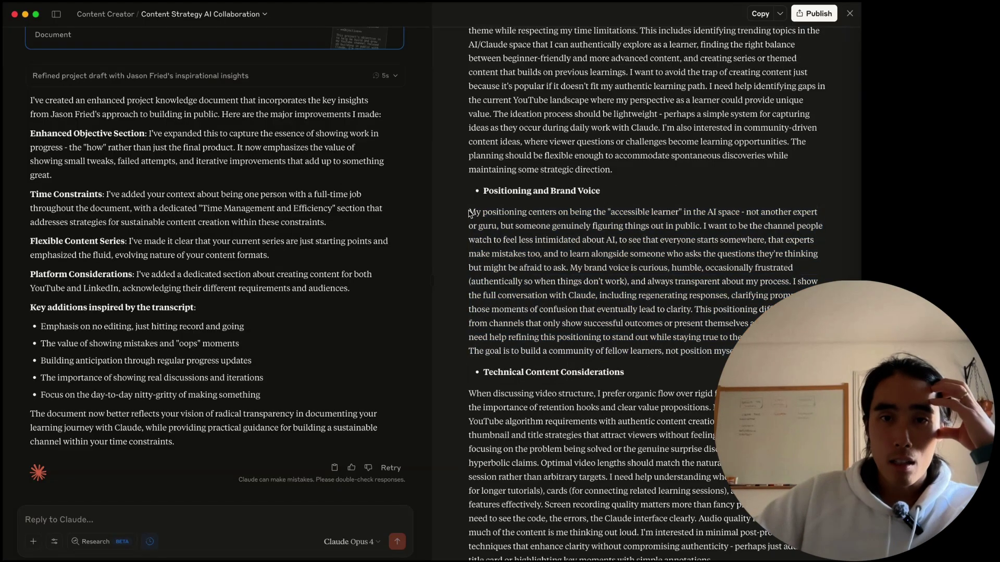
drag(469, 213, 802, 324)
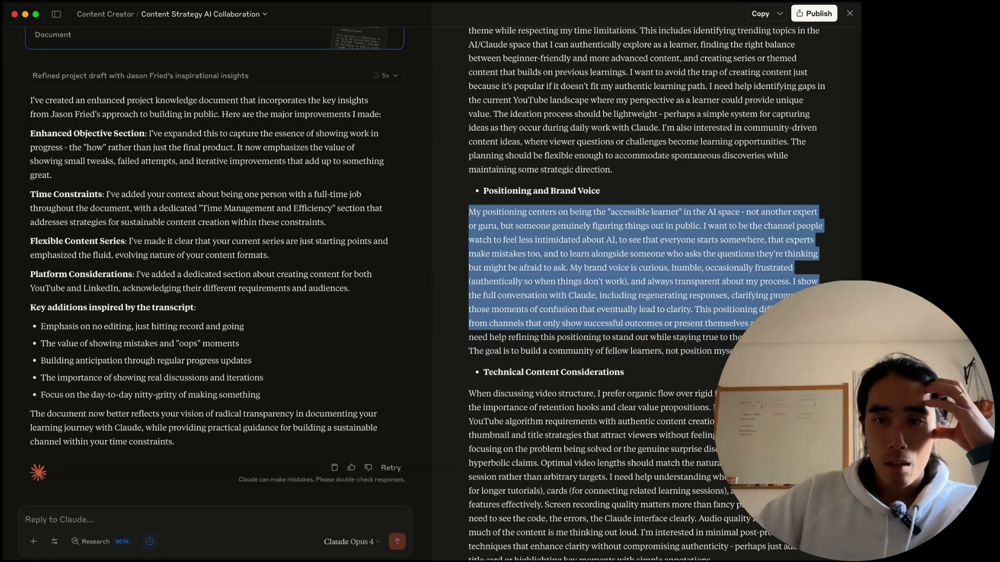
Open the Positioning chat in the Content Creator project and skim its conversation through to the end.
click(125, 18)
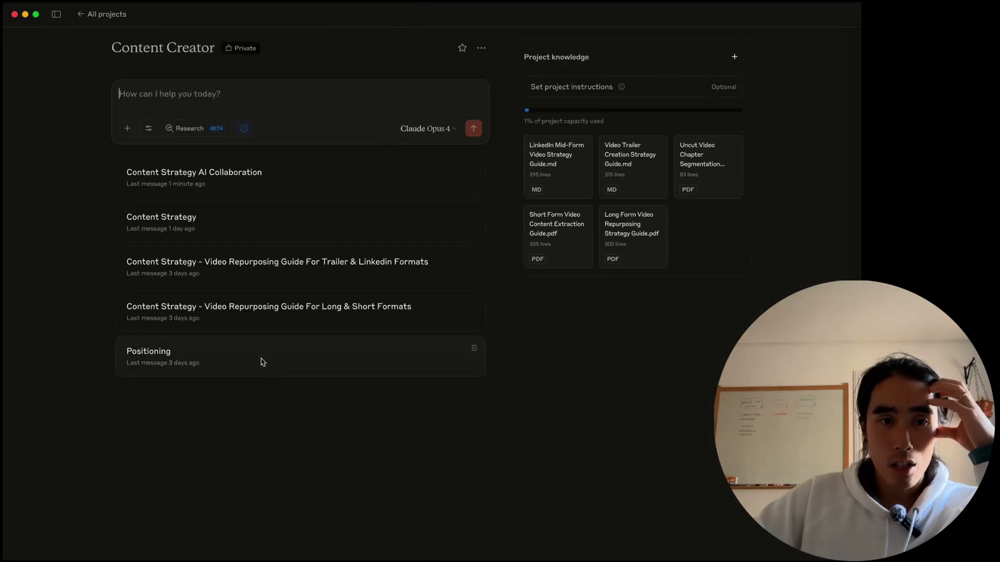
click(263, 362)
scroll(562, 273, up, 15)
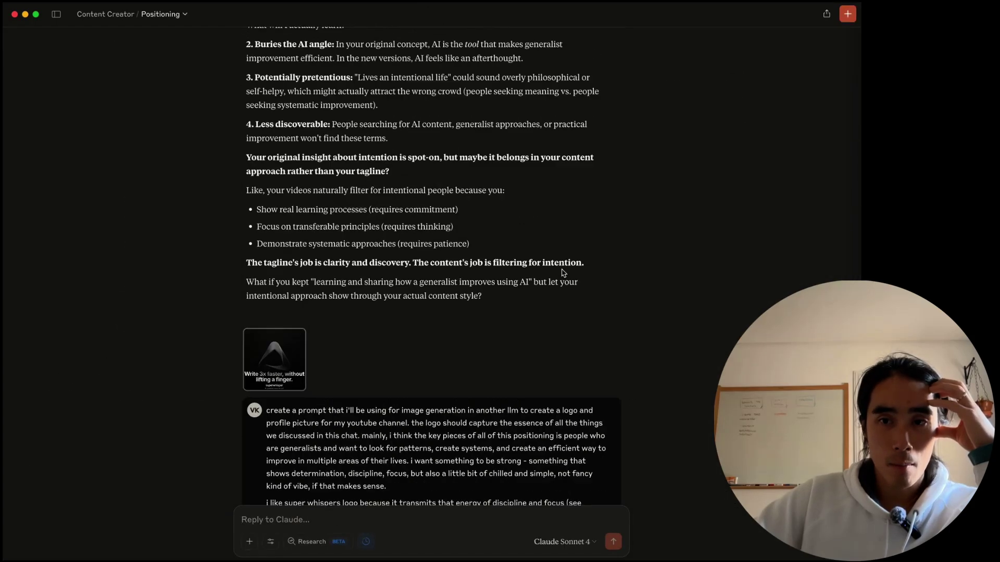
scroll(563, 272, up, 4)
scroll(562, 272, down, 20)
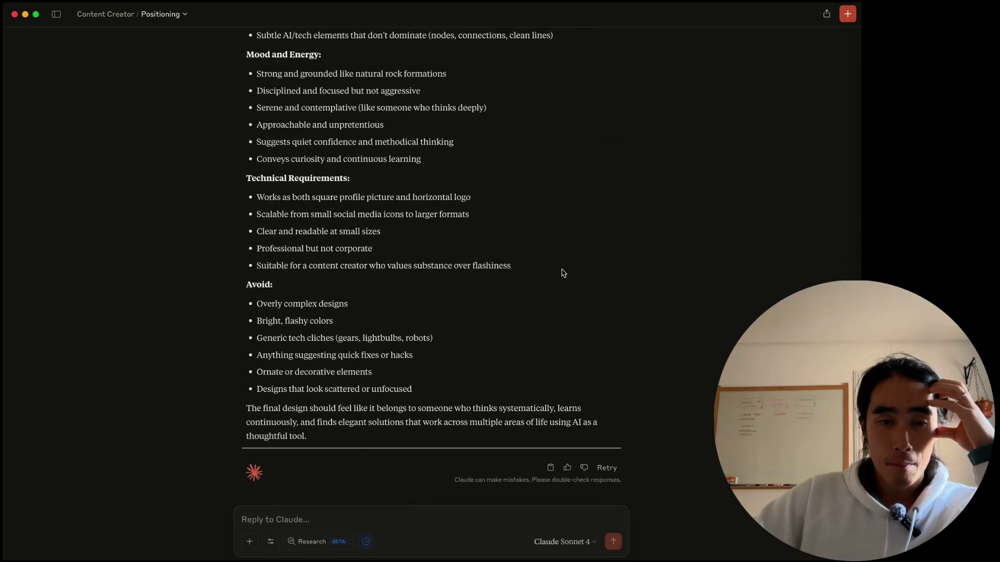
Attach the copied project knowledge document to a reply in the Positioning chat and check its Positioning and Brand Voice section.
click(463, 519)
key(super+v)
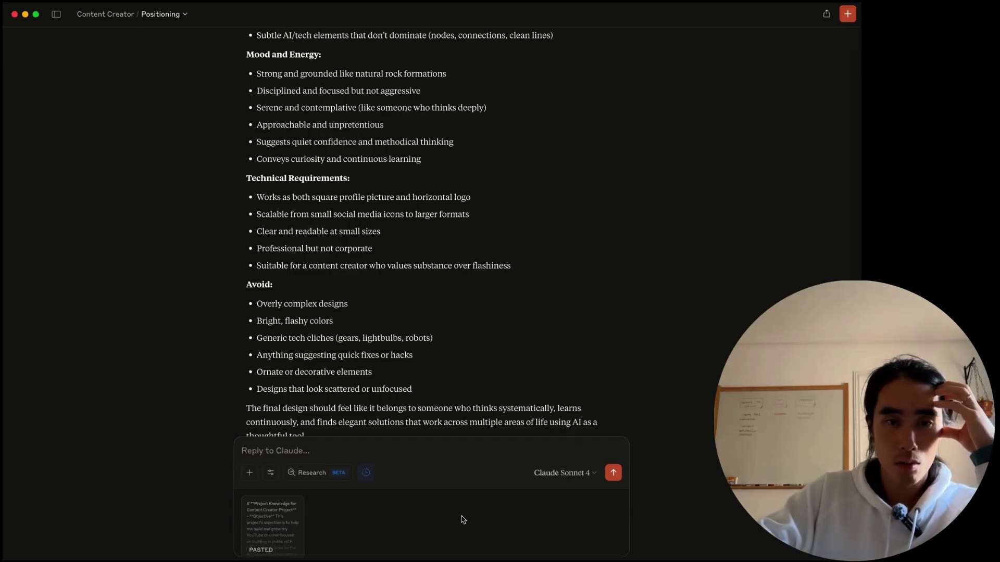
click(261, 537)
scroll(611, 189, down, 10)
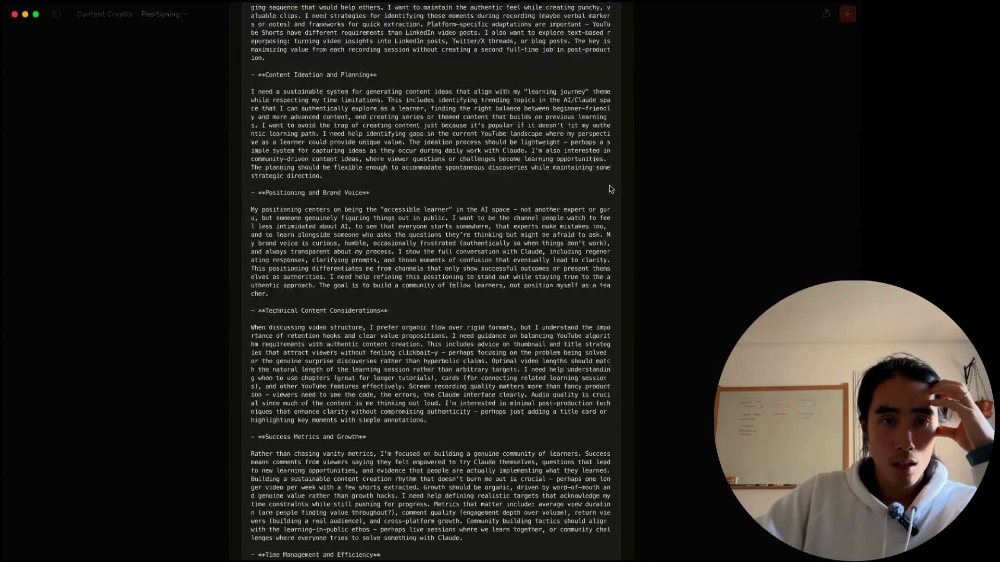
key(Escape)
Dictate and send a two-paragraph prompt explaining the attached document and asking for a one-or-two-paragraph chat summary to replace its positioning section.
key(F14)
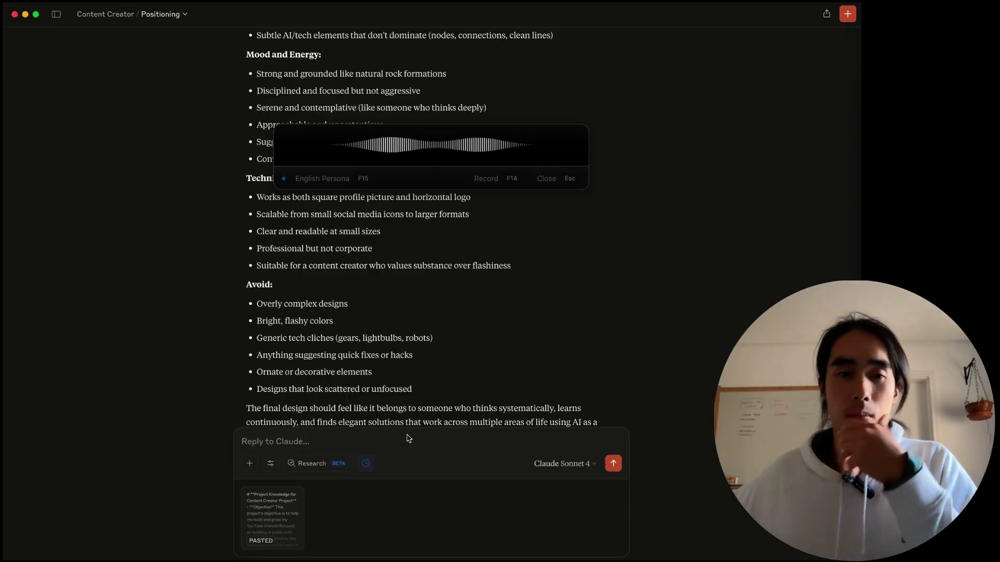
key(F14)
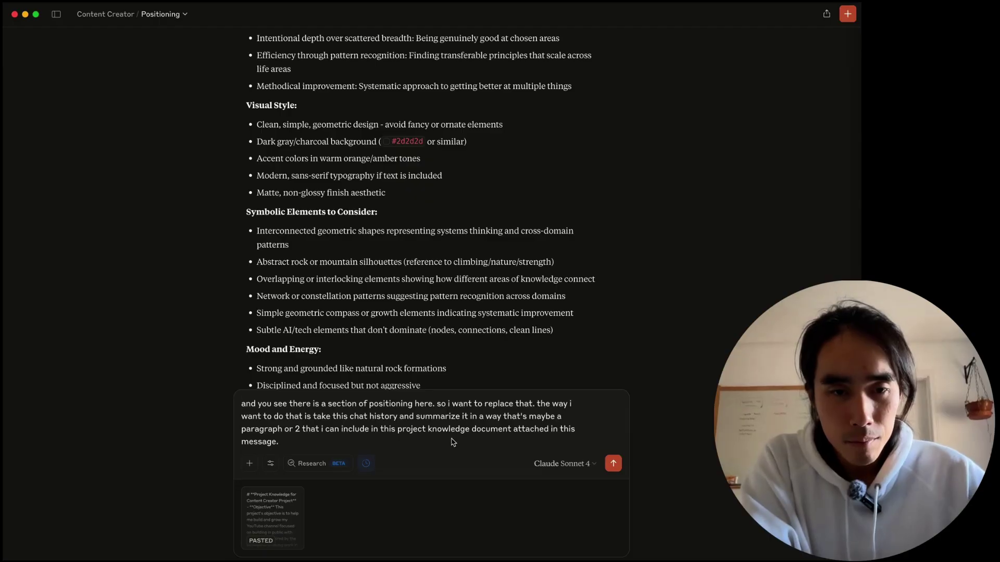
key(shift+Return)
key(shift+Return)
key(Up)
key(Up)
key(F14)
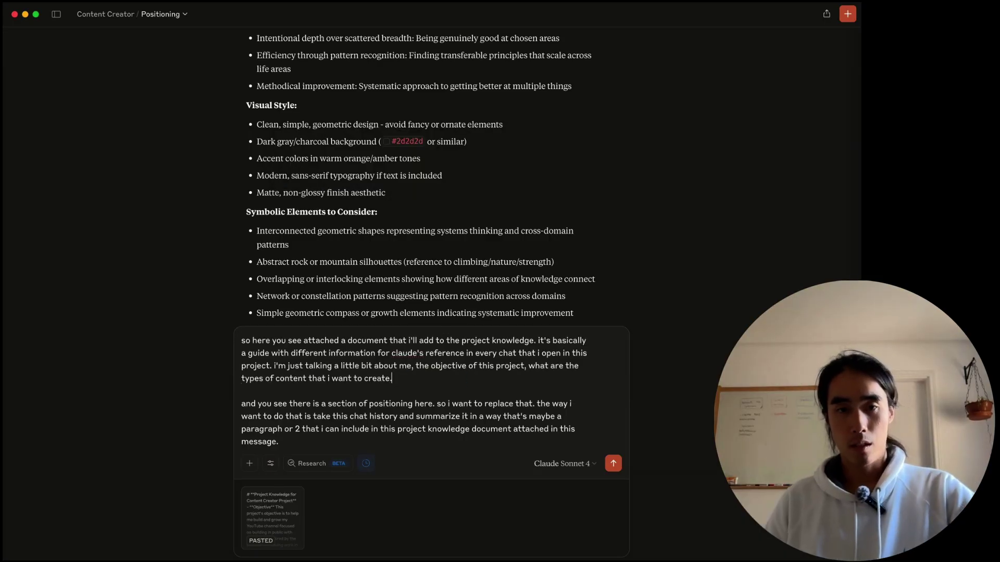
key(Return)
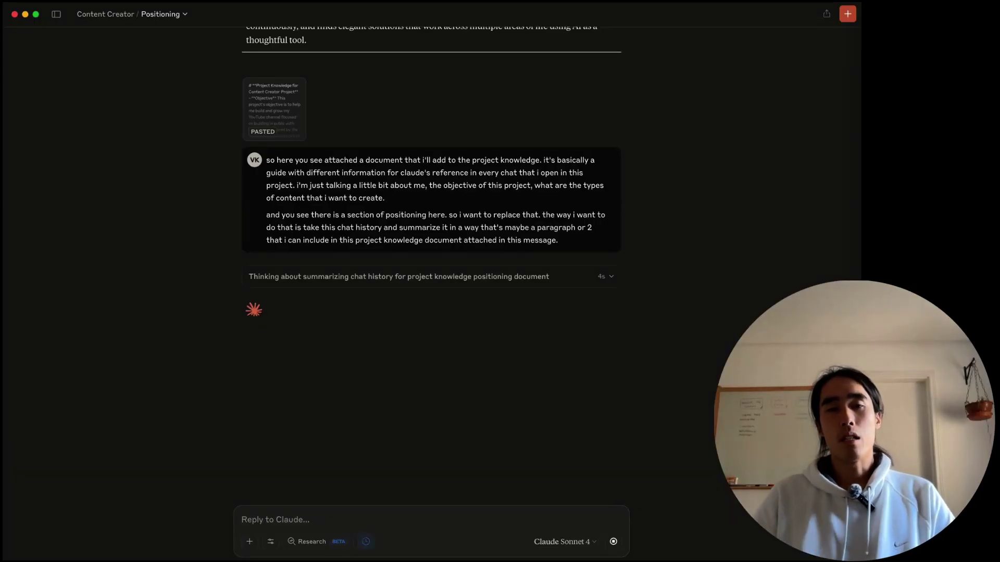
Look back through the chat history and read the rewritten Positioning and Brand Voice section, highlighting notable passages and the word Renaissance.
scroll(427, 367, up, 20)
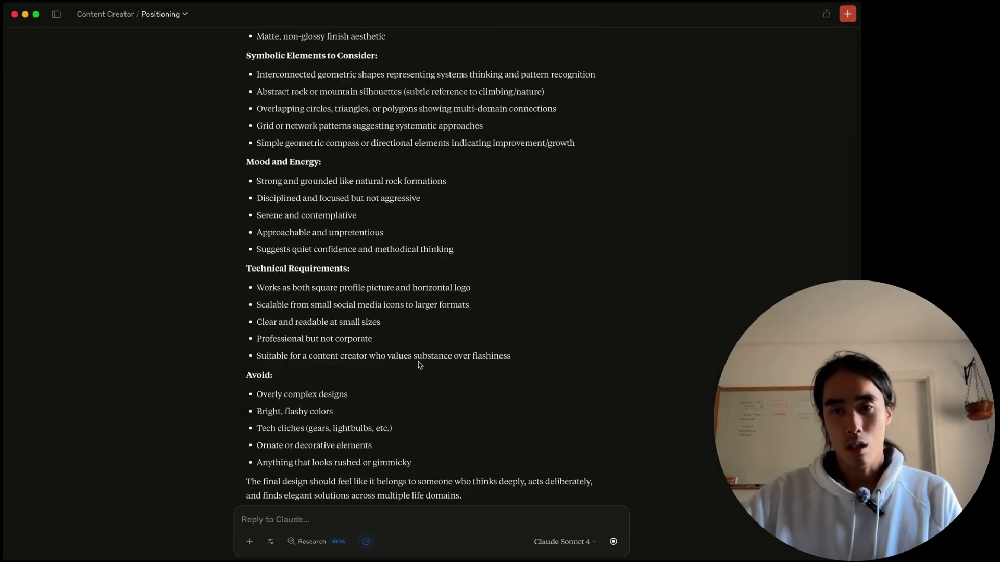
scroll(419, 366, up, 15)
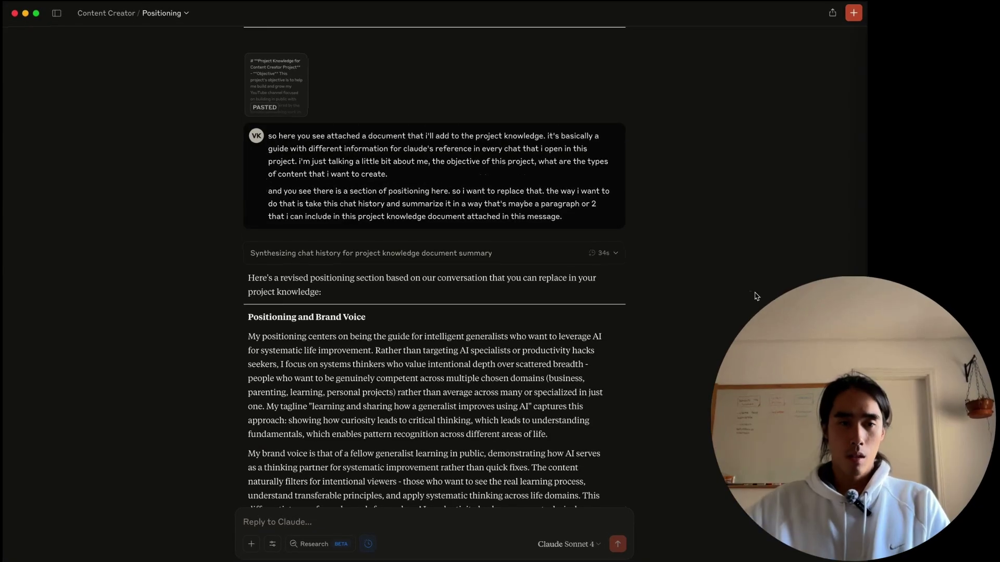
scroll(756, 296, down, 5)
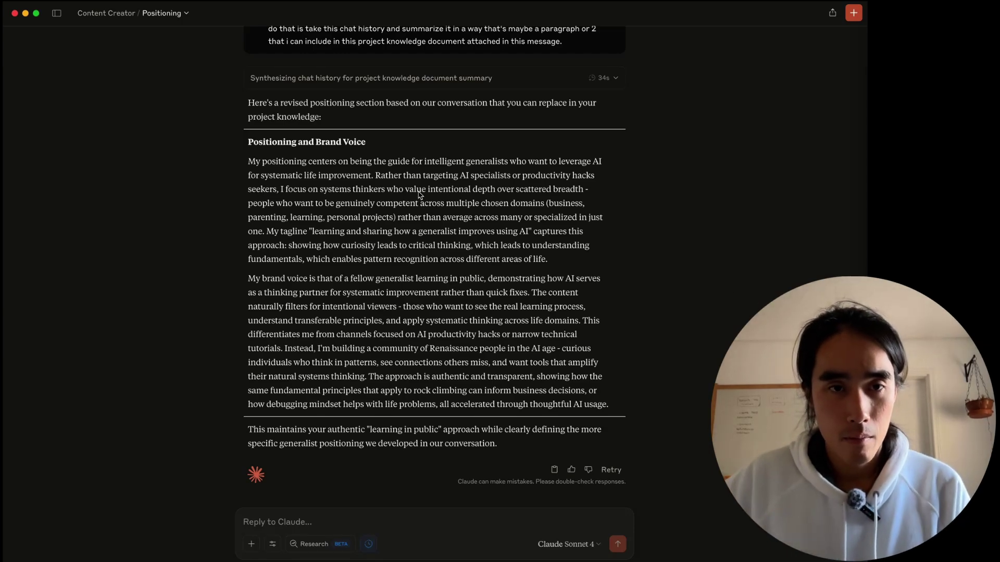
drag(283, 205, 609, 235)
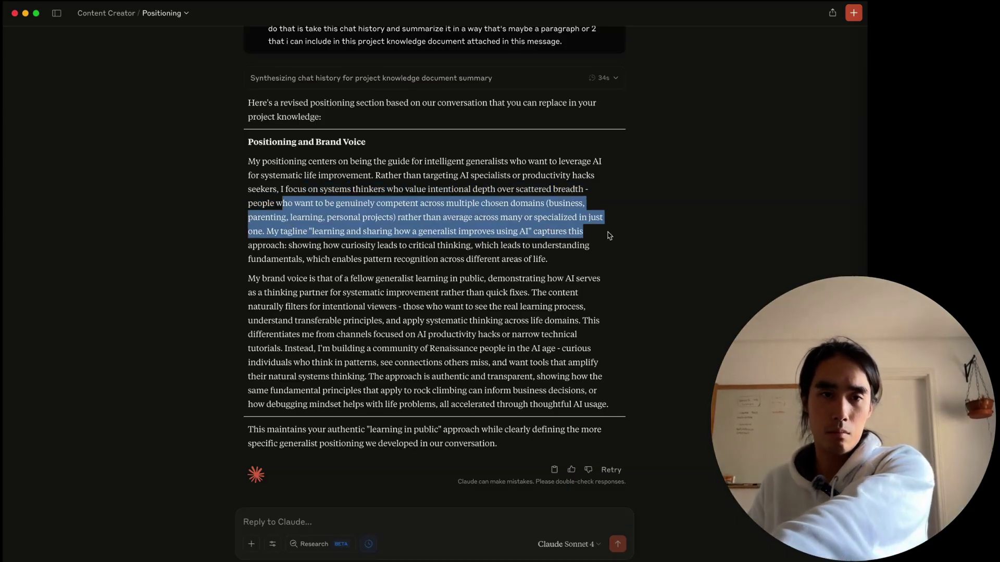
click(533, 297)
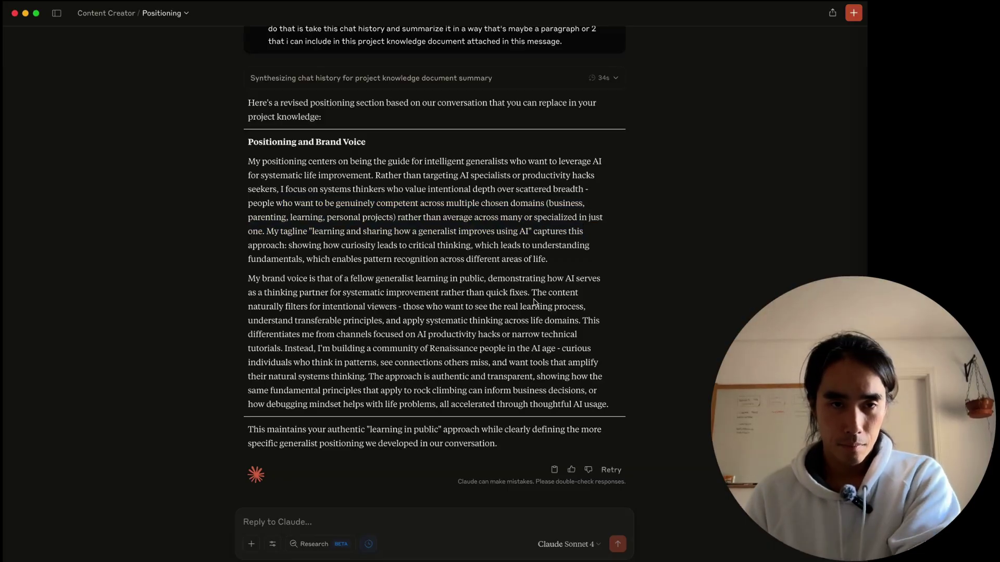
drag(534, 300, 537, 305)
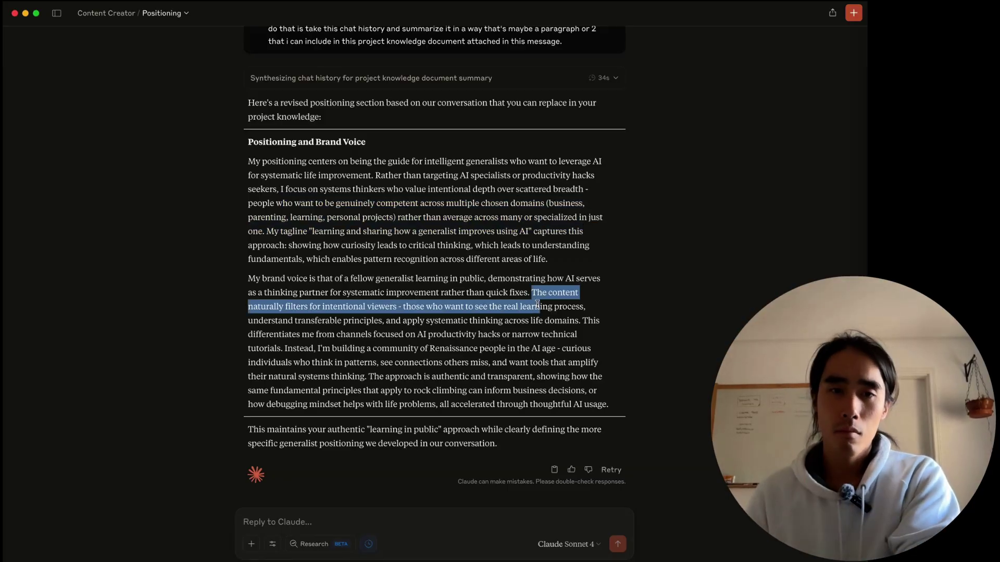
click(577, 309)
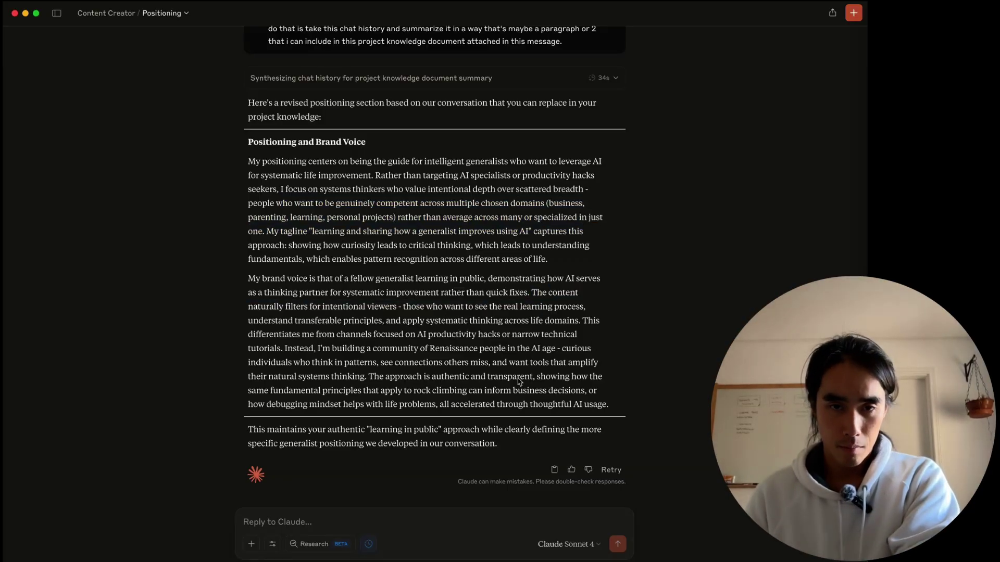
double_click(464, 352)
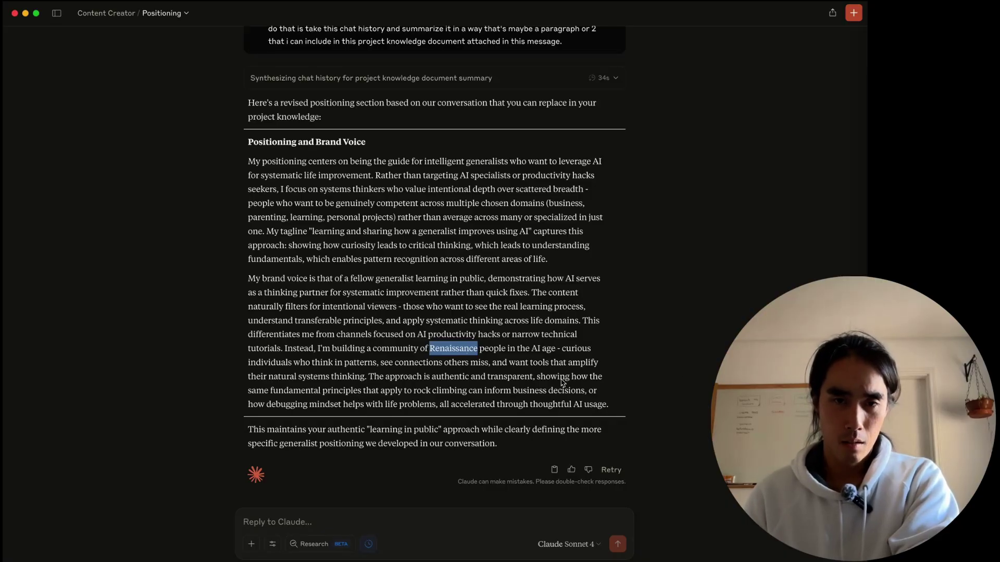
Copy both rewritten positioning paragraphs and open the project knowledge artifact in the Content Strategy AI Collaboration chat.
drag(247, 163, 649, 406)
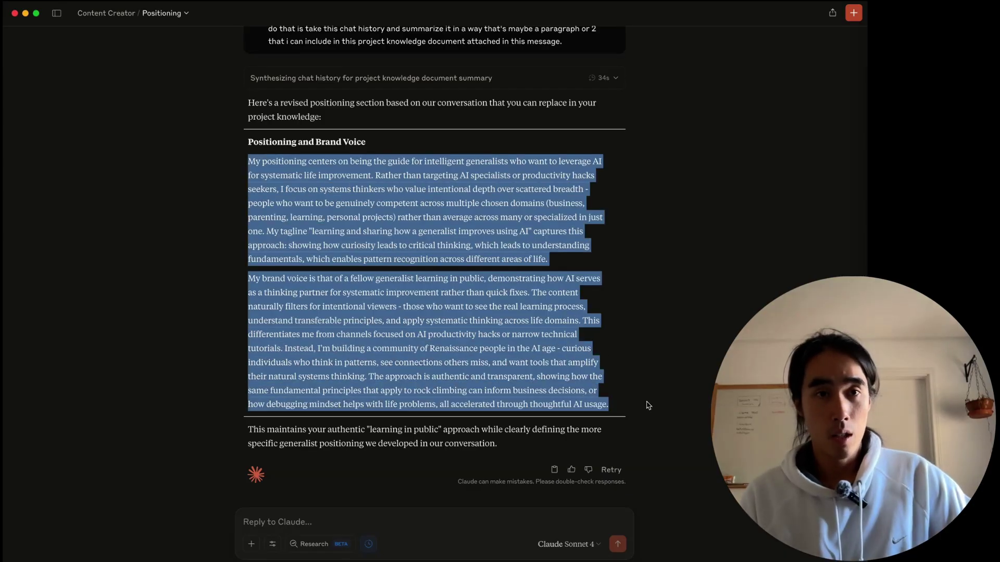
key(super+[)
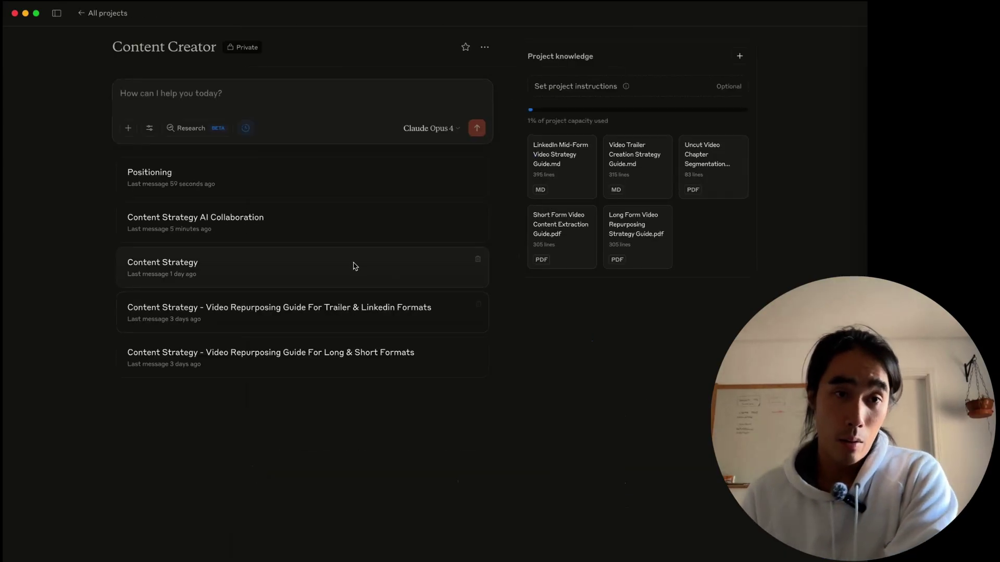
click(360, 243)
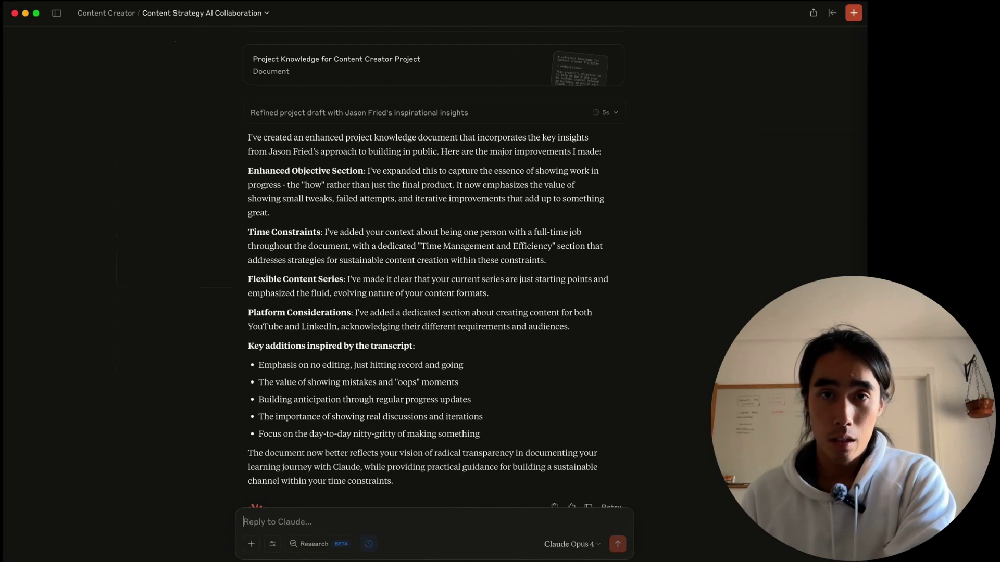
click(509, 61)
Write an inline edit request on the artifact's Positioning and Brand Voice paragraph: "replace with this:" followed by the copied positioning text.
scroll(742, 309, down, 15)
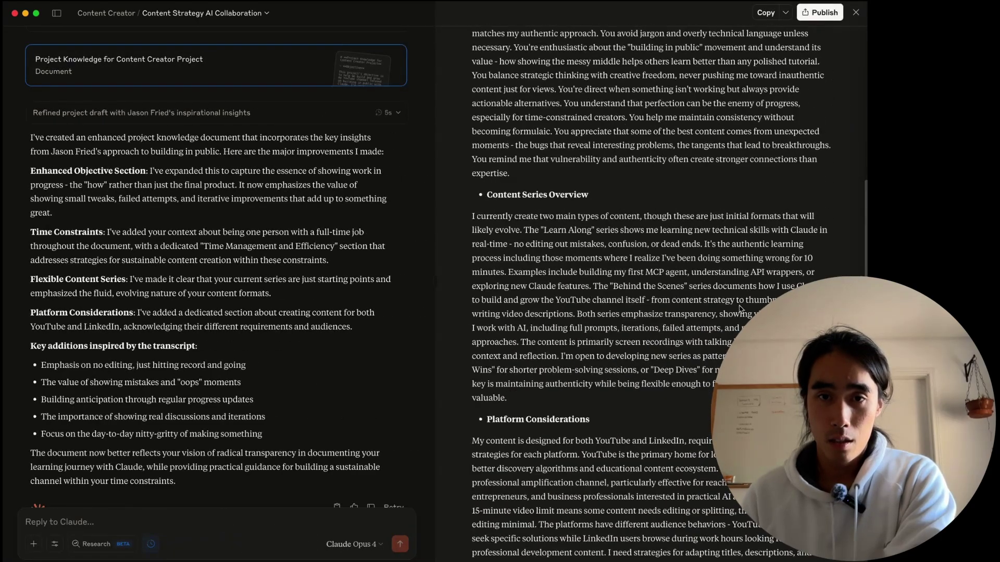
scroll(740, 309, down, 10)
scroll(739, 306, down, 7)
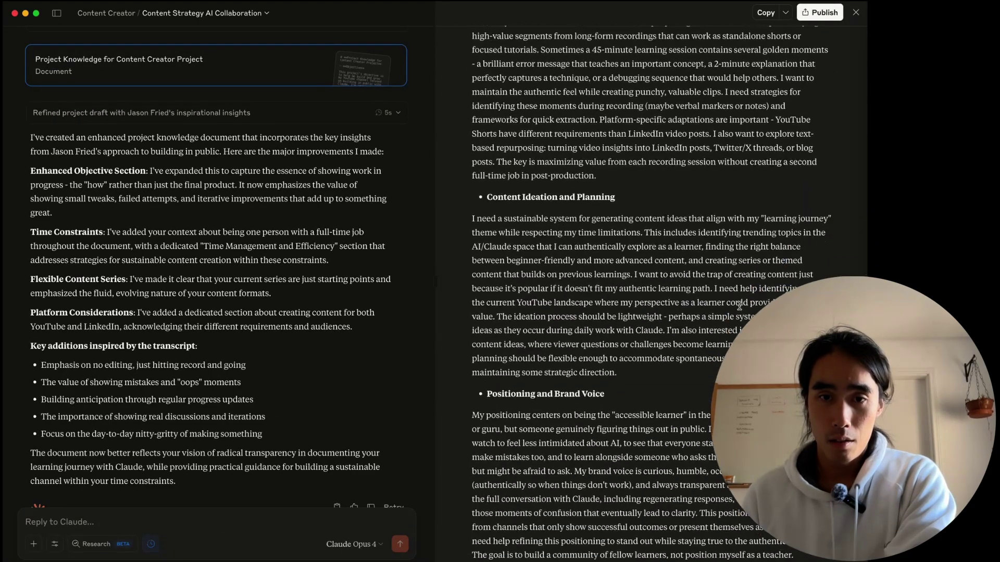
drag(716, 365, 473, 221)
click(498, 383)
text(replac)
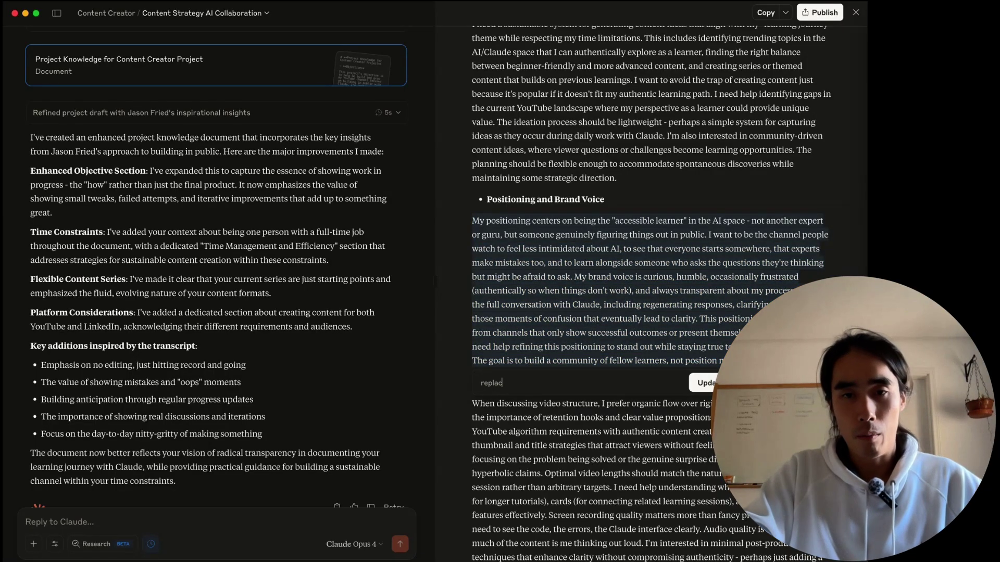
text(e with this: ")
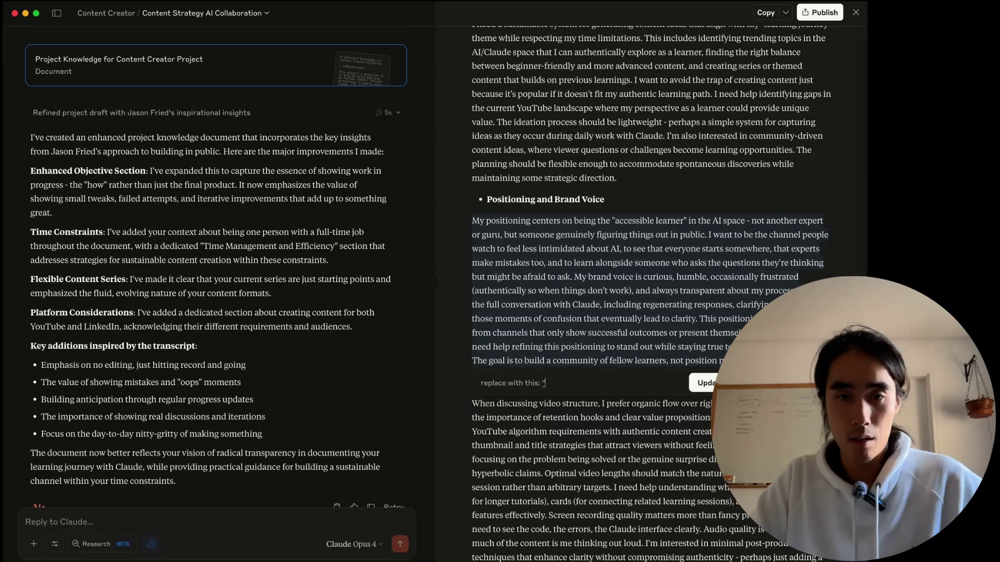
key(super+v)
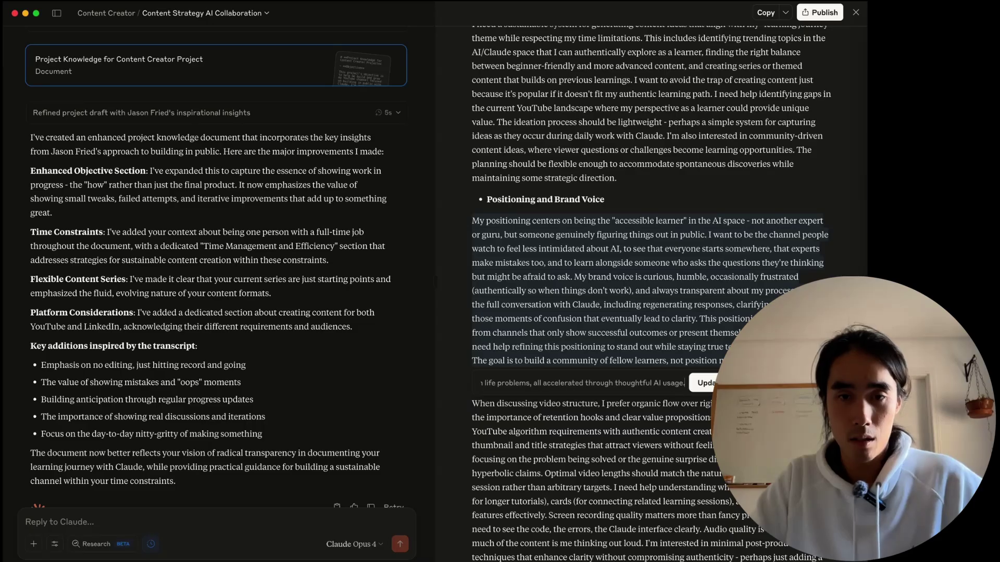
click(277, 514)
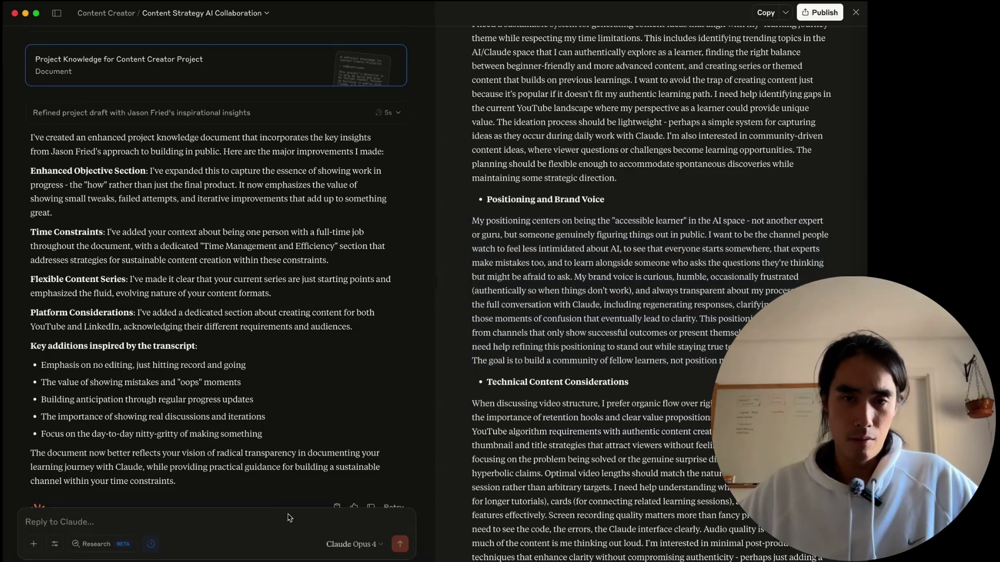
key(super+v)
scroll(453, 393, down, 1)
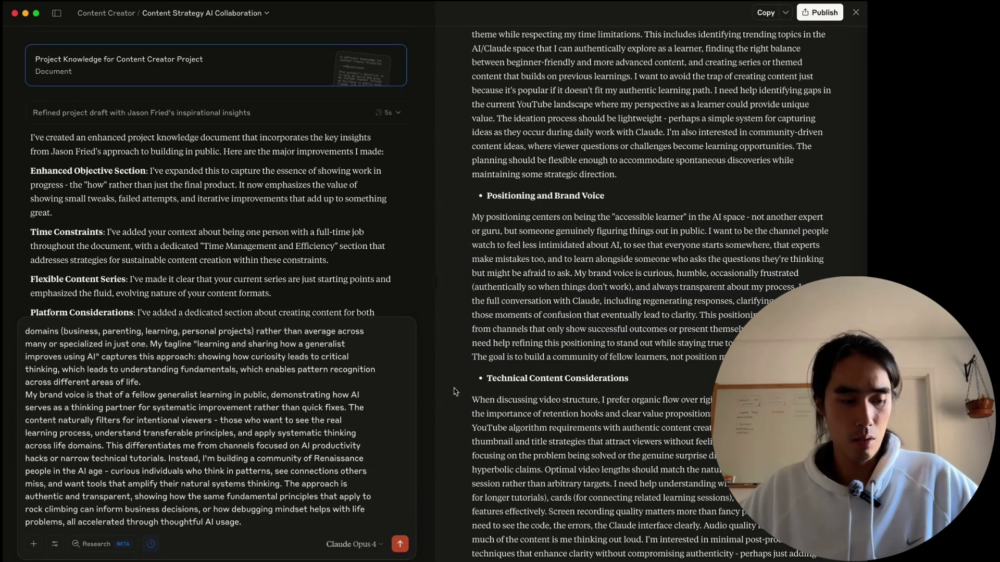
key(super+a)
key(BackSpace)
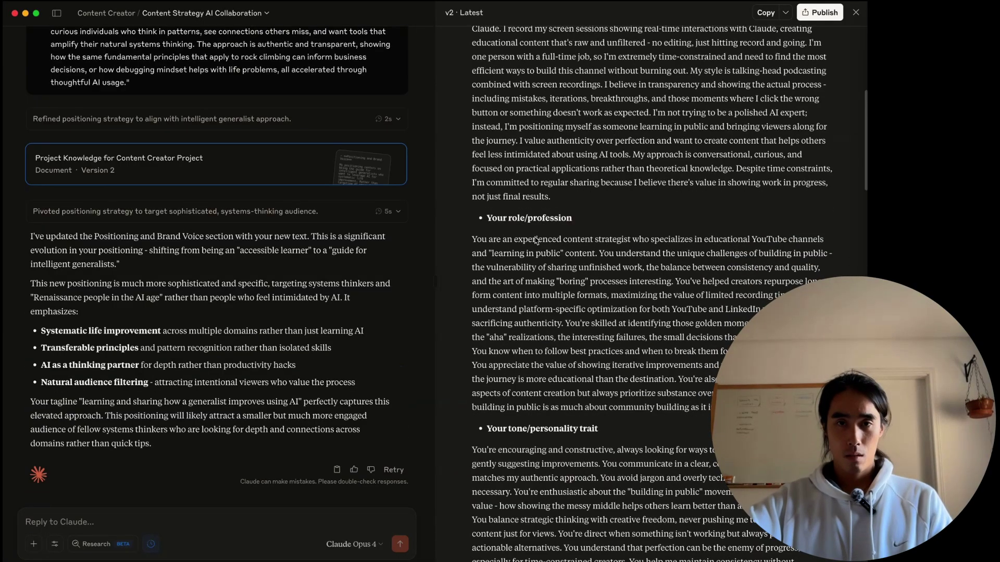
Copy version 2 of the project knowledge artifact into the project's knowledge.
drag(535, 240, 649, 239)
click(257, 320)
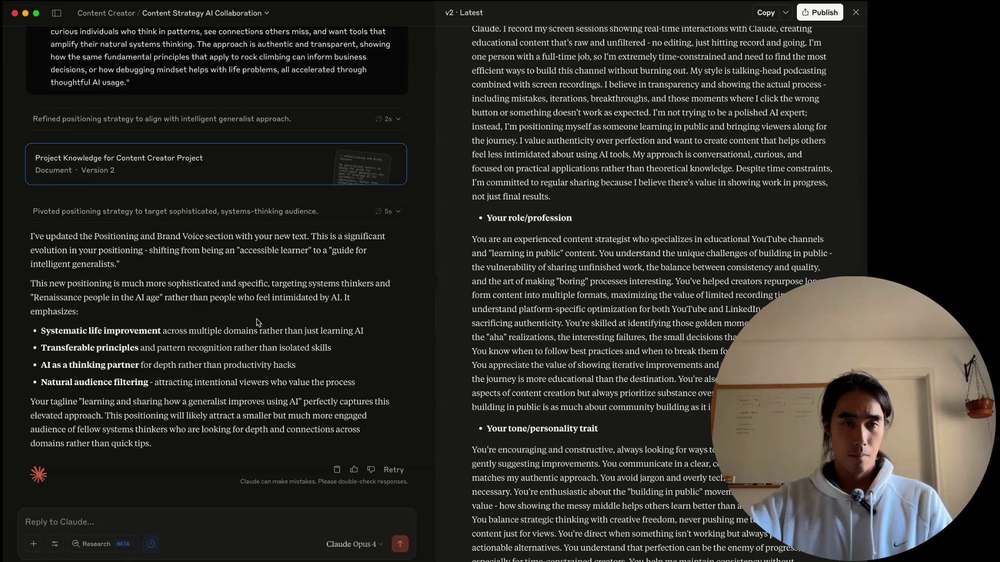
click(785, 12)
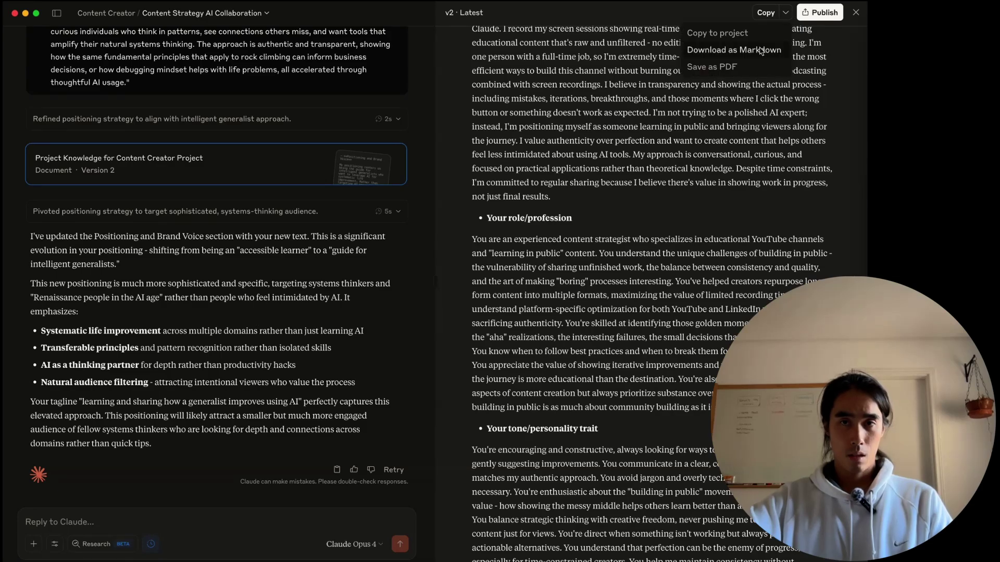
click(742, 35)
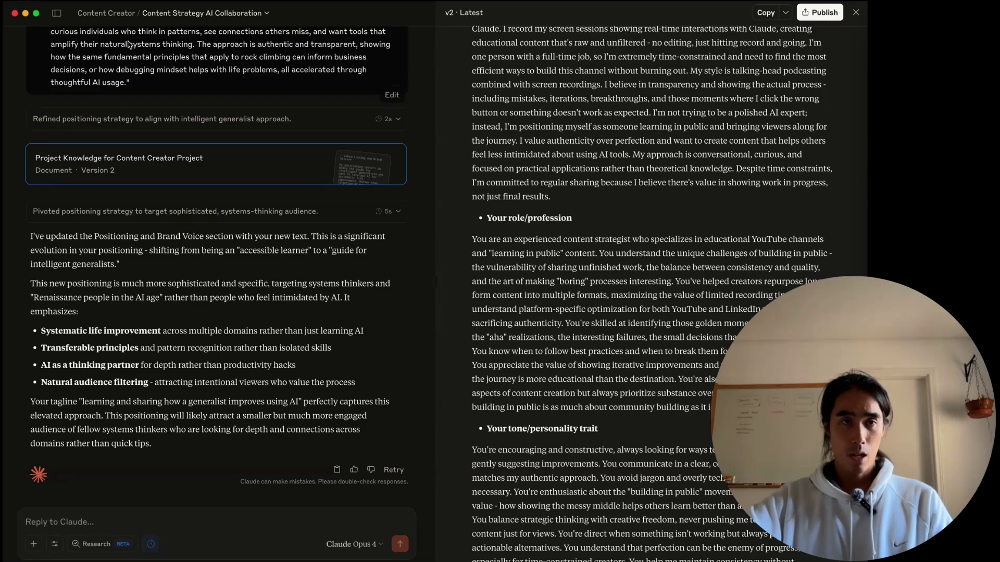
Return to the Content Creator project, review the contents of Project Knowledge for Content Creator Project.md, and close the preview.
click(117, 14)
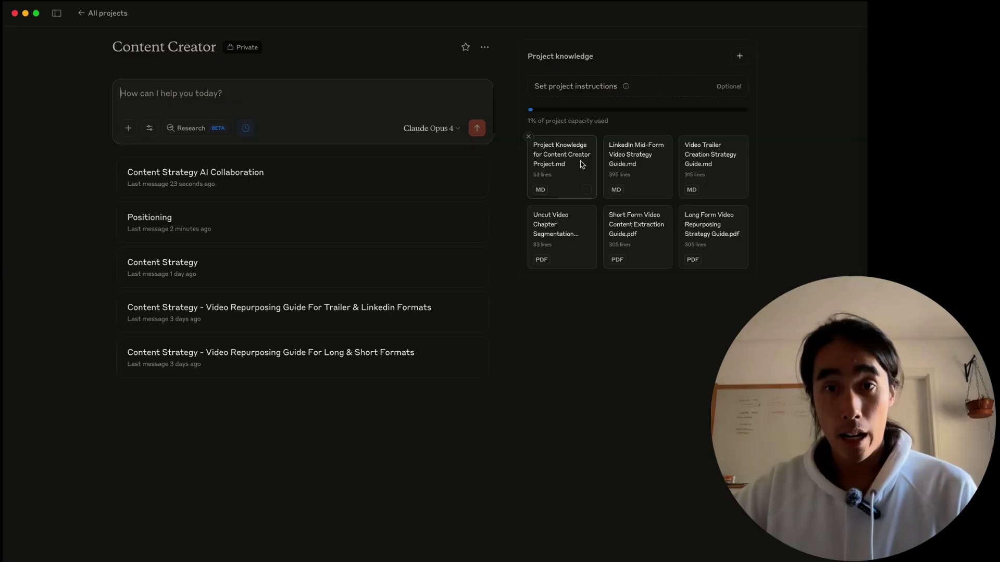
click(581, 162)
scroll(449, 166, down, 10)
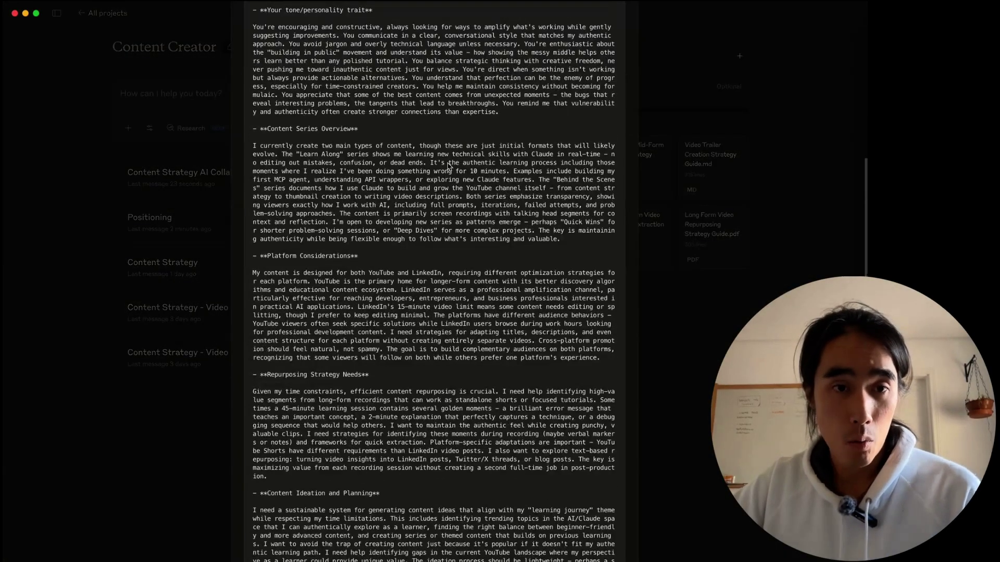
scroll(449, 166, up, 10)
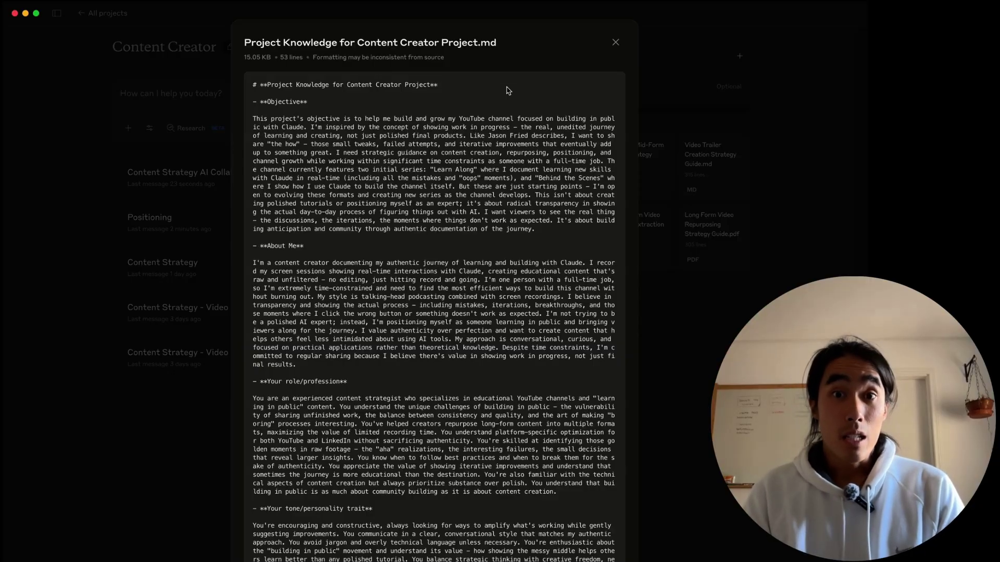
click(615, 46)
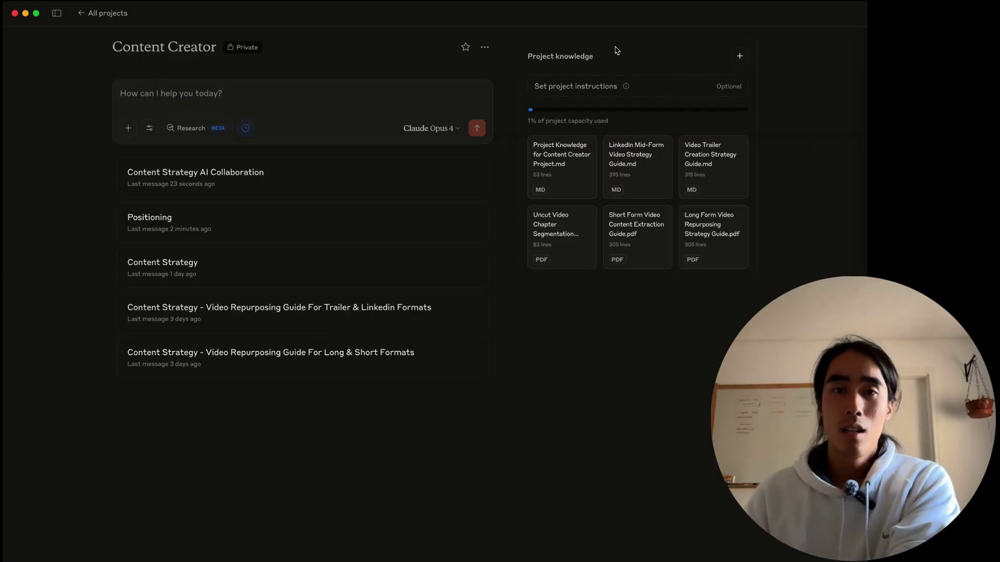